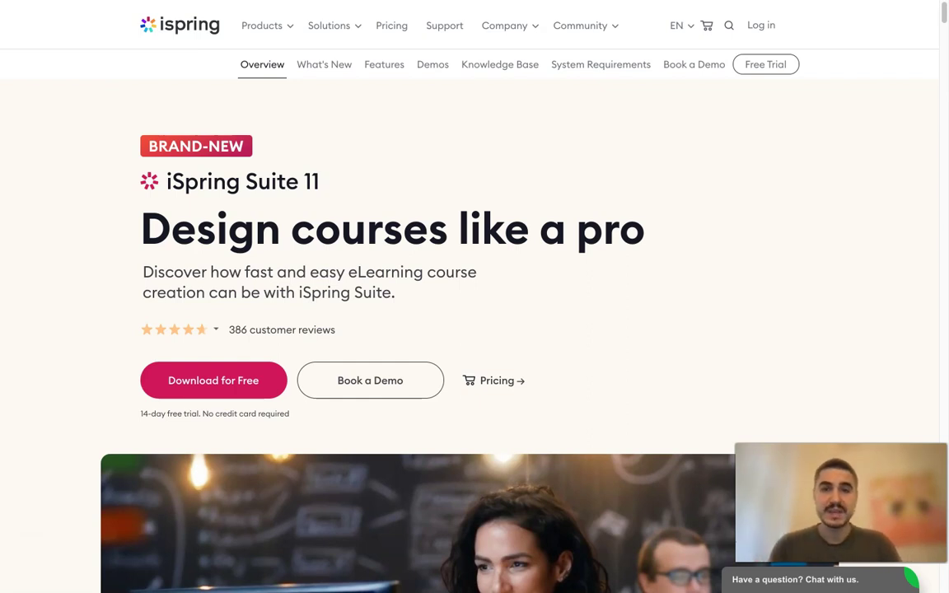
Step: Review the introduction and promotional video banner on the iSpring Suite 11 overview page
{"action": "scroll", "coordinate": [474, 296], "scroll_direction": "down", "scroll_amount": 1}
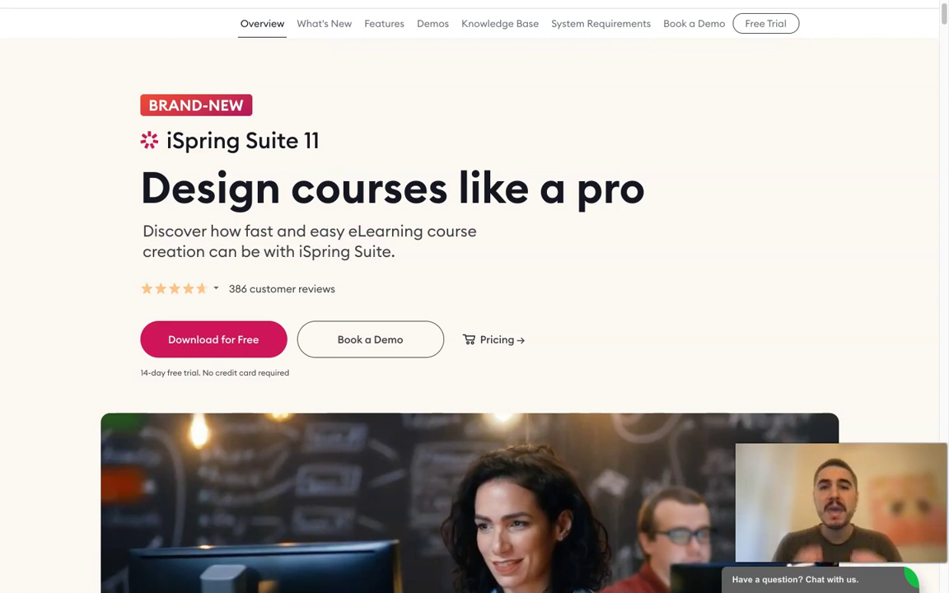
{"action": "scroll", "coordinate": [474, 296], "scroll_direction": "down", "scroll_amount": 10}
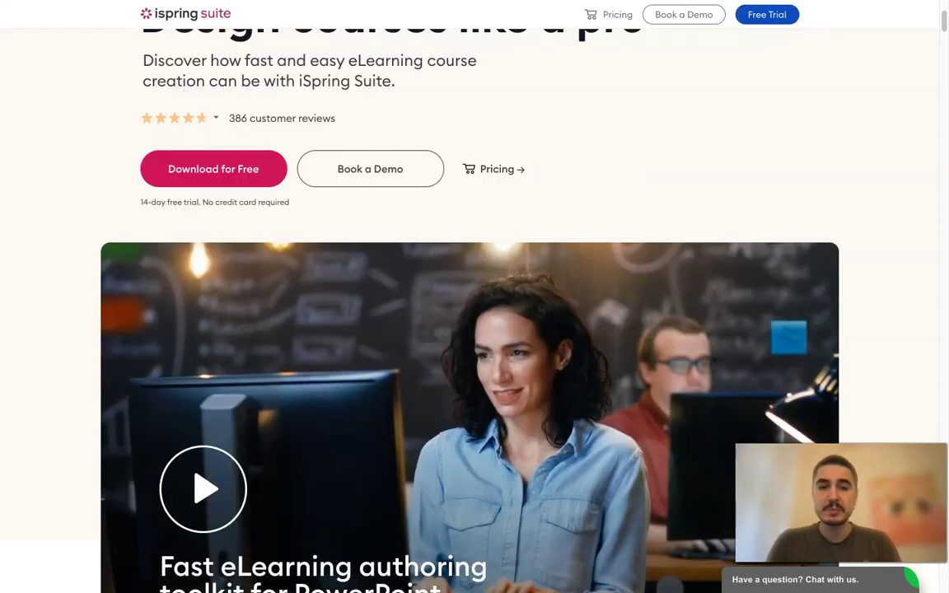
{"action": "scroll", "coordinate": [474, 296], "scroll_direction": "down", "scroll_amount": 1}
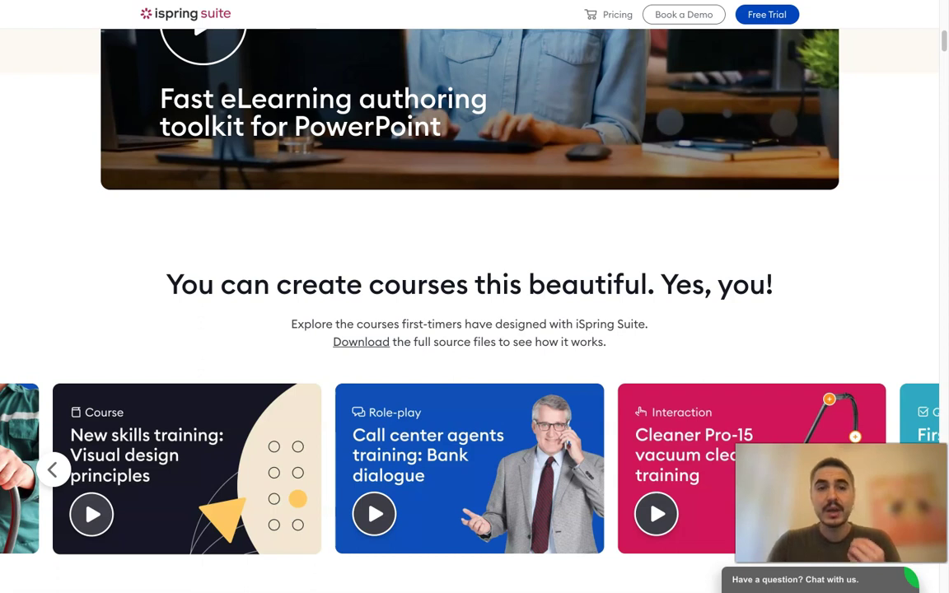
{"action": "scroll", "coordinate": [475, 296], "scroll_direction": "up", "scroll_amount": 5}
{"action": "scroll", "coordinate": [475, 296], "scroll_direction": "down", "scroll_amount": 2}
{"action": "scroll", "coordinate": [474, 296], "scroll_direction": "up", "scroll_amount": 3}
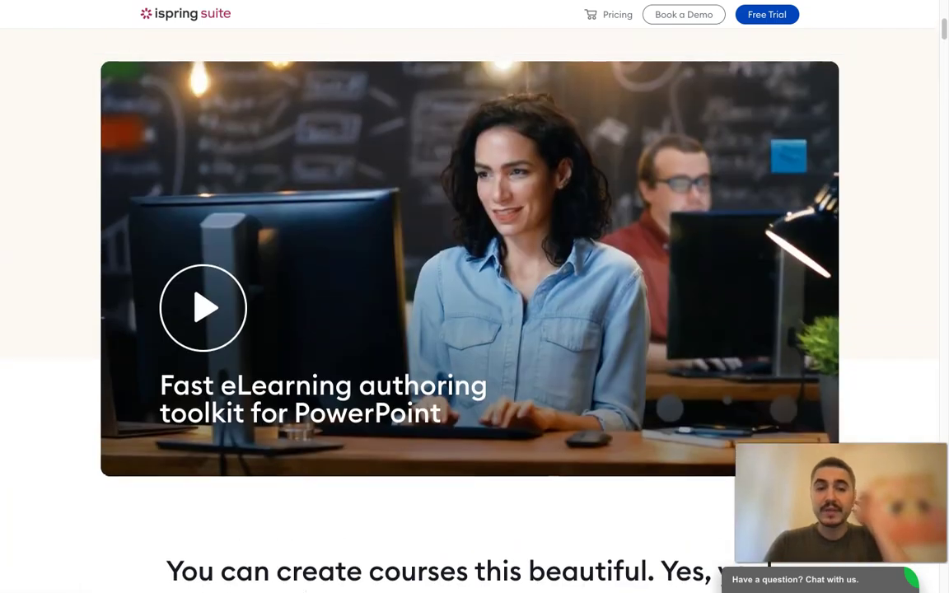
{"action": "scroll", "coordinate": [475, 296], "scroll_direction": "down", "scroll_amount": 3}
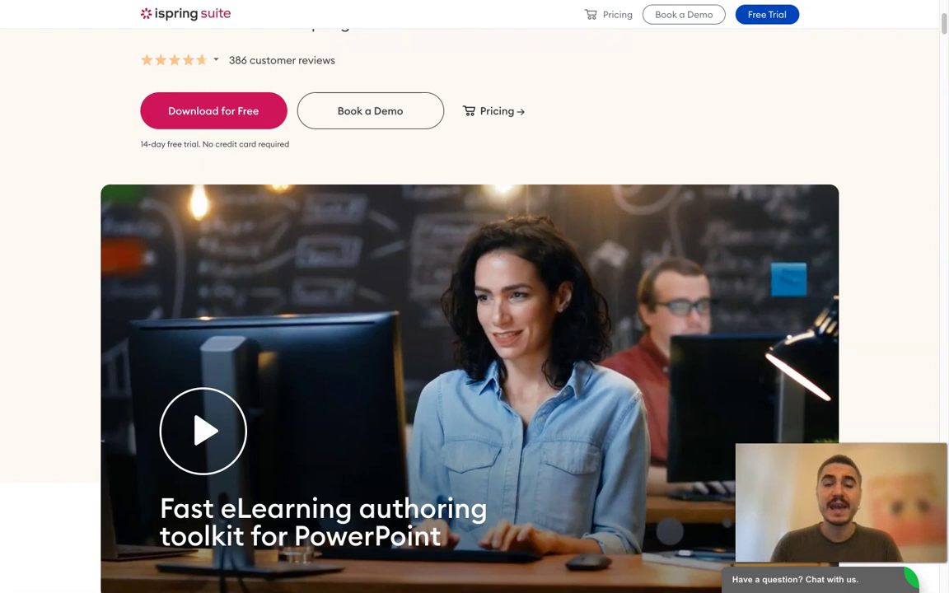
{"action": "scroll", "coordinate": [469, 296], "scroll_direction": "down", "scroll_amount": 2}
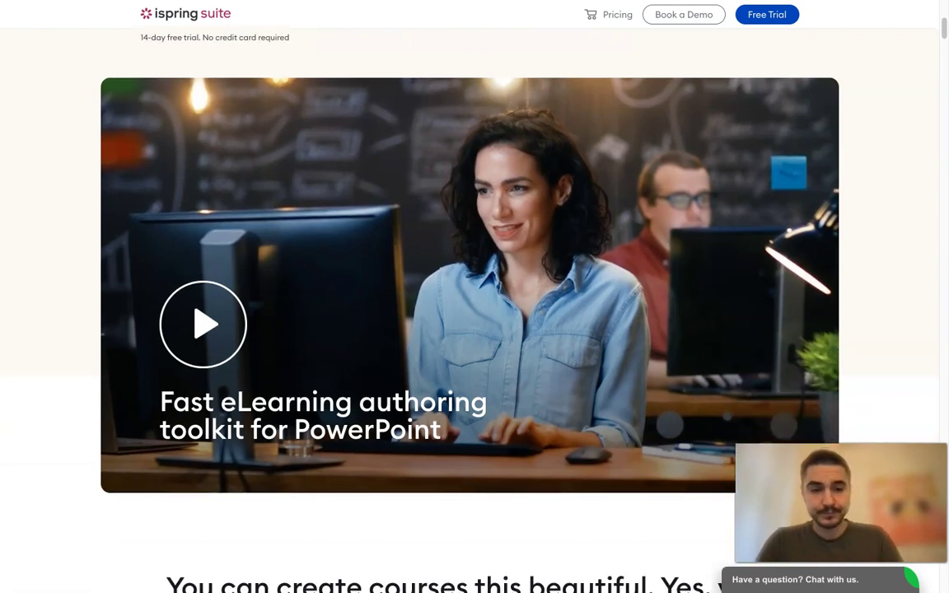
Step: Look over the sample courses first-timers have designed, including the course, role-play and interaction examples
{"action": "scroll", "coordinate": [470, 296], "scroll_direction": "down", "scroll_amount": 3}
{"action": "scroll", "coordinate": [469, 297], "scroll_direction": "down", "scroll_amount": 3}
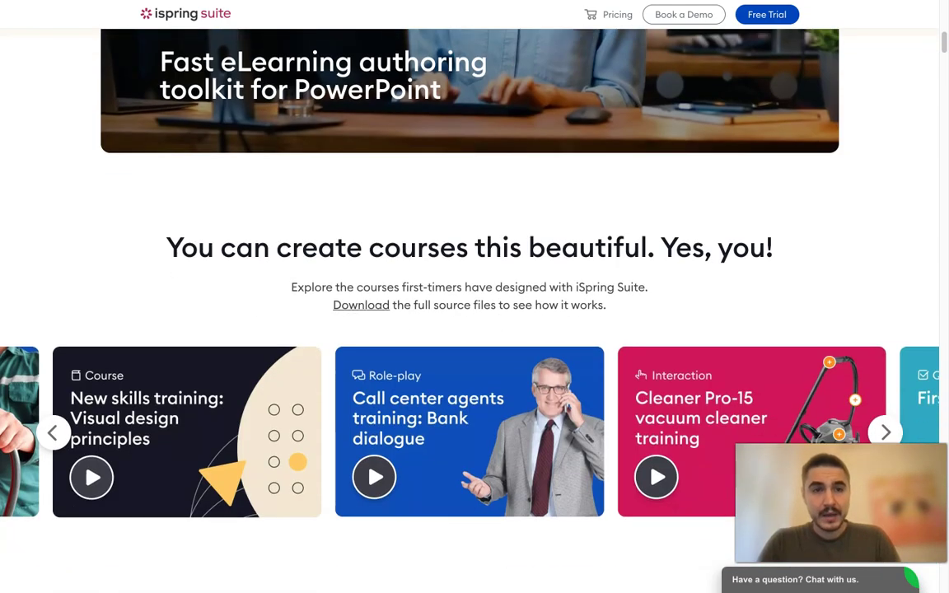
{"action": "scroll", "coordinate": [469, 296], "scroll_direction": "up", "scroll_amount": 2}
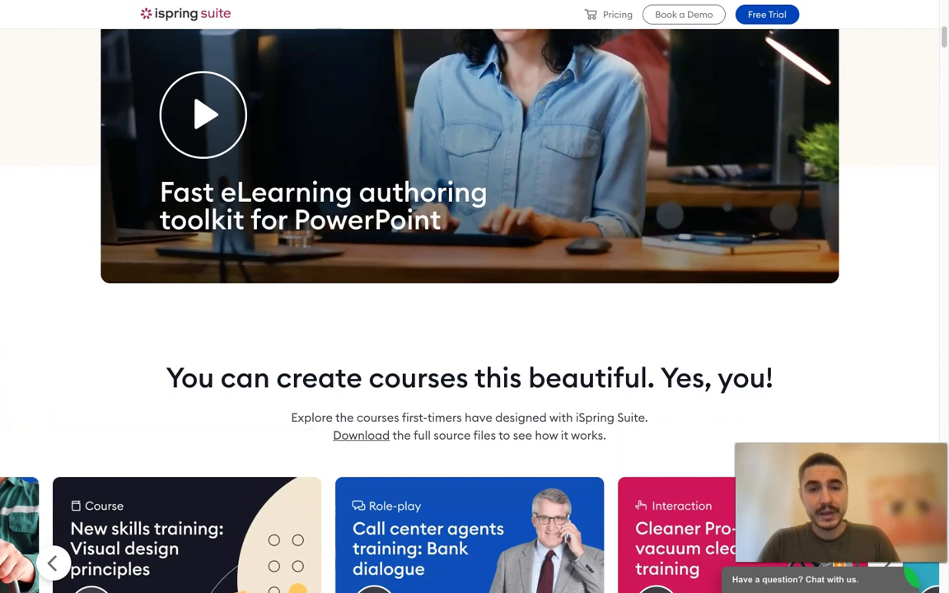
{"action": "scroll", "coordinate": [469, 296], "scroll_direction": "down", "scroll_amount": 3}
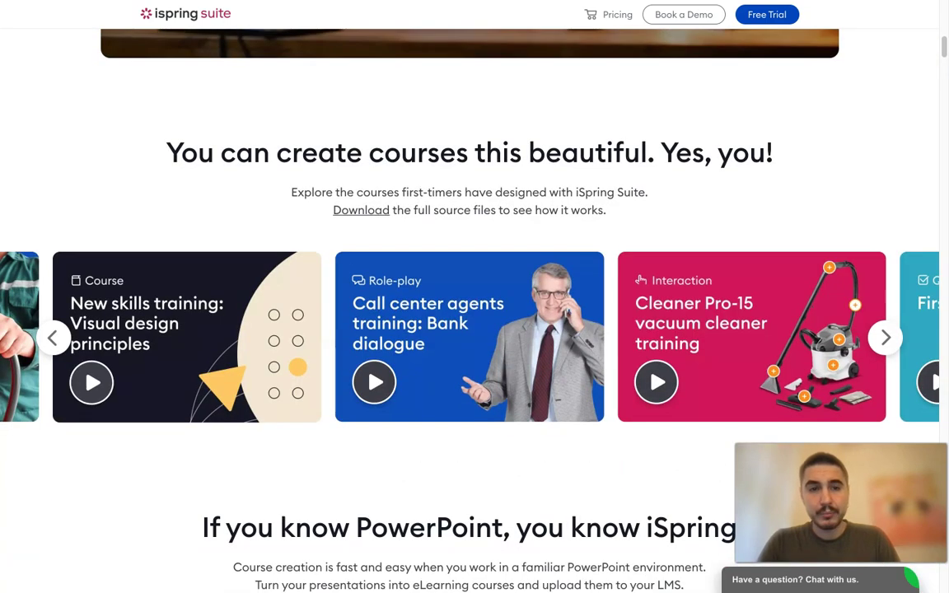
{"action": "scroll", "coordinate": [469, 297], "scroll_direction": "down", "scroll_amount": 3}
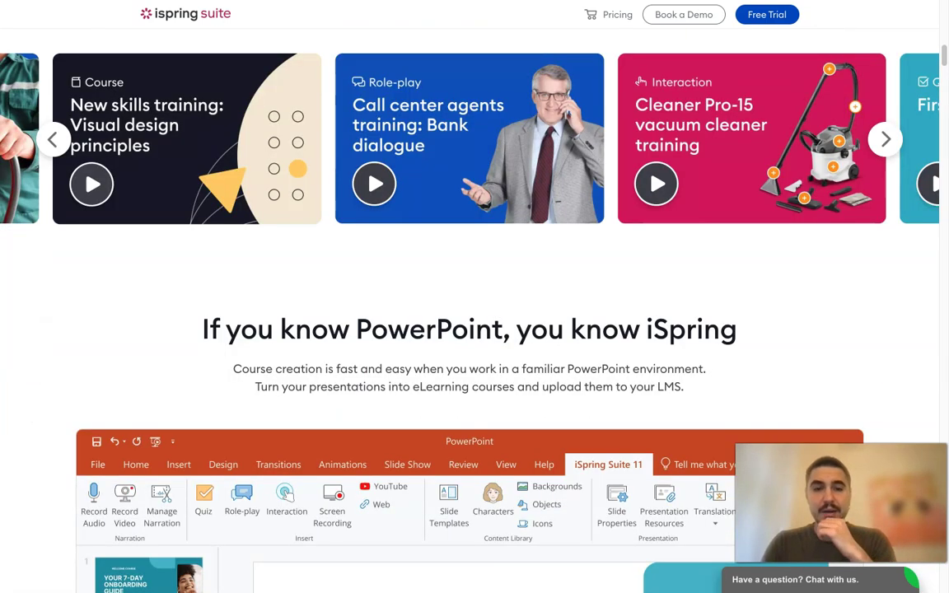
{"action": "scroll", "coordinate": [469, 296], "scroll_direction": "up", "scroll_amount": 2}
{"action": "scroll", "coordinate": [470, 297], "scroll_direction": "up", "scroll_amount": 10}
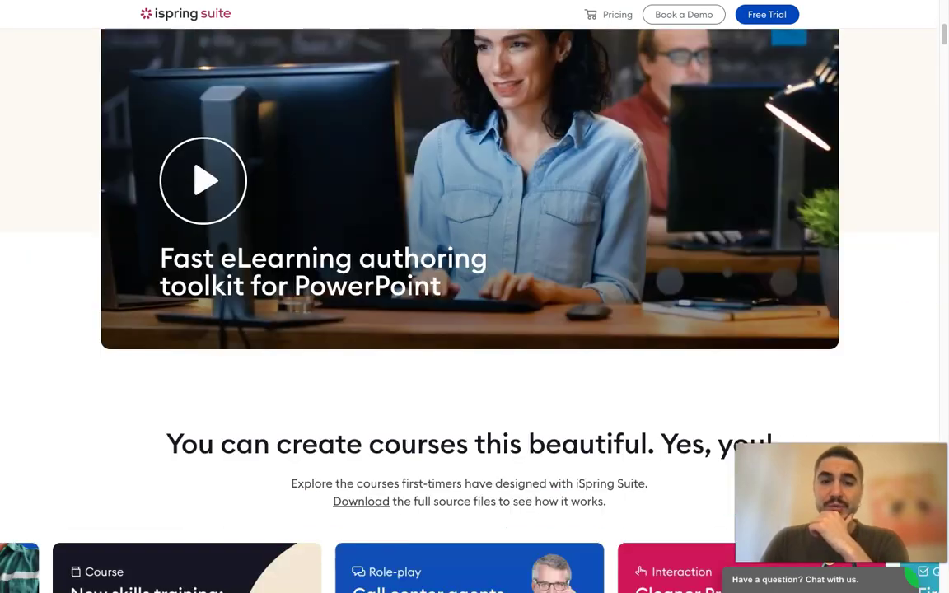
{"action": "scroll", "coordinate": [469, 297], "scroll_direction": "down", "scroll_amount": 10}
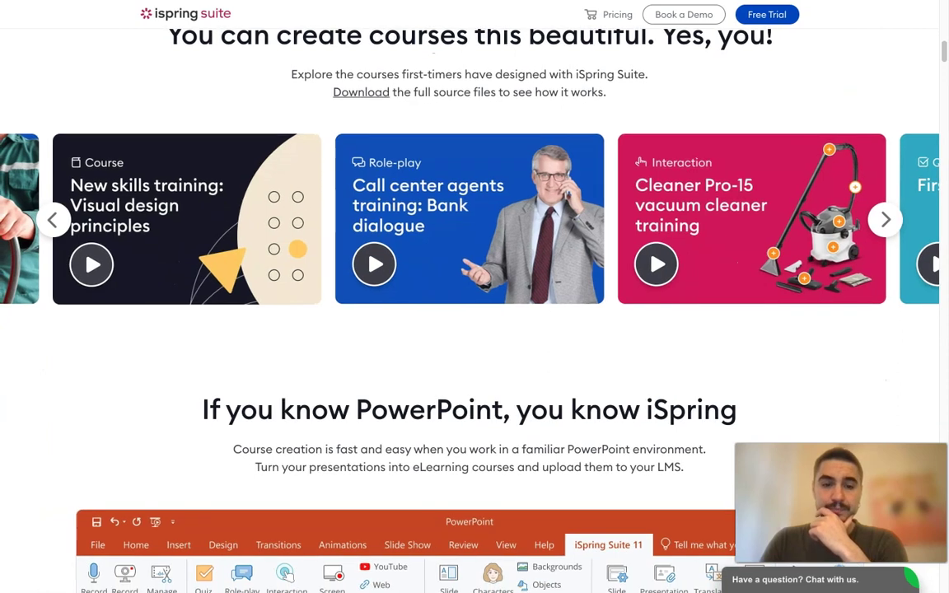
Step: Examine the section on creating courses in PowerPoint and its iSpring Suite 11 ribbon preview
{"action": "scroll", "coordinate": [469, 296], "scroll_direction": "down", "scroll_amount": 3}
{"action": "scroll", "coordinate": [470, 296], "scroll_direction": "down", "scroll_amount": 1}
{"action": "scroll", "coordinate": [469, 296], "scroll_direction": "down", "scroll_amount": 1}
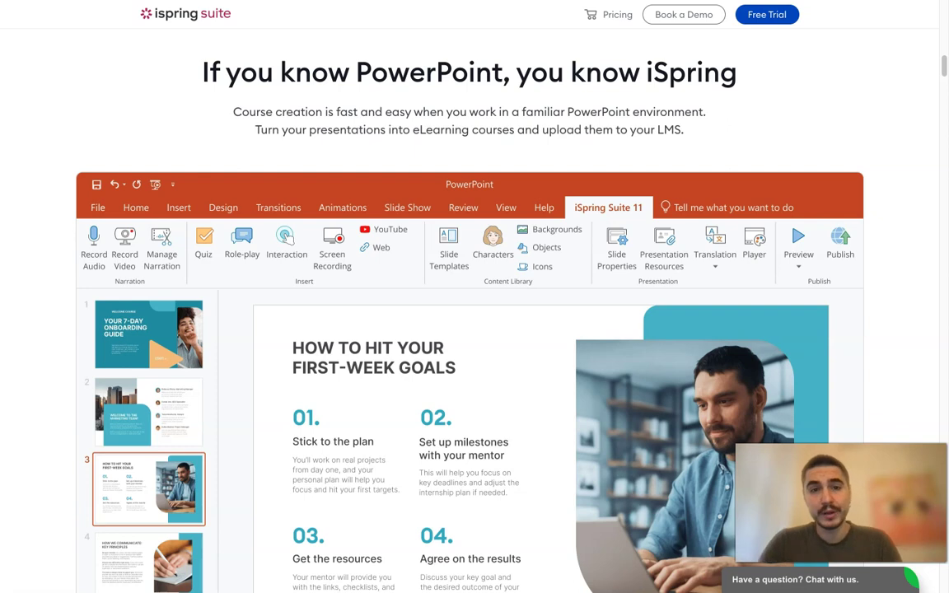
{"action": "scroll", "coordinate": [470, 296], "scroll_direction": "down", "scroll_amount": 3}
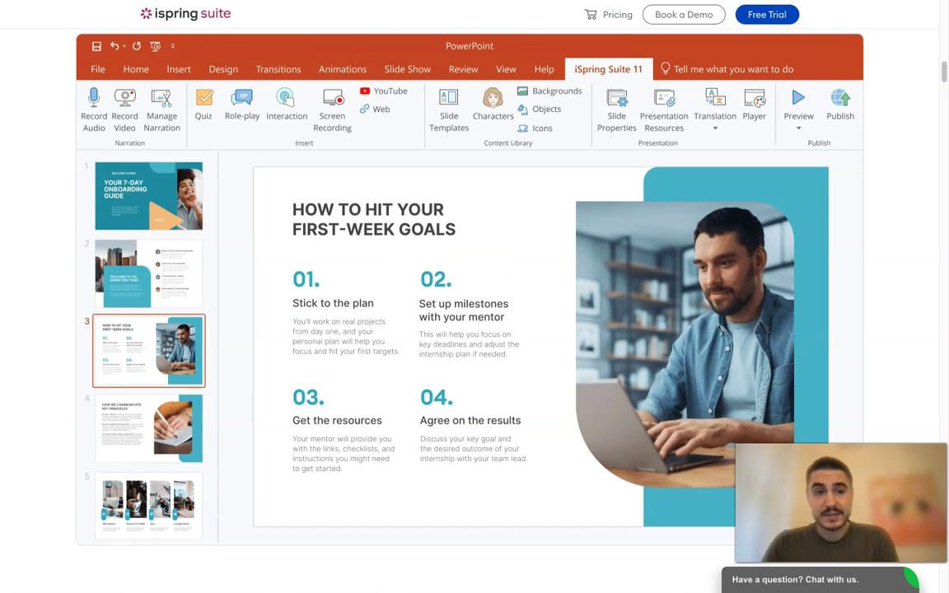
Step: Read through the iSpring Suite feature cards, from PPT to SCORM conversion to extensive LMS compatibility
{"action": "scroll", "coordinate": [469, 329], "scroll_direction": "down", "scroll_amount": 5}
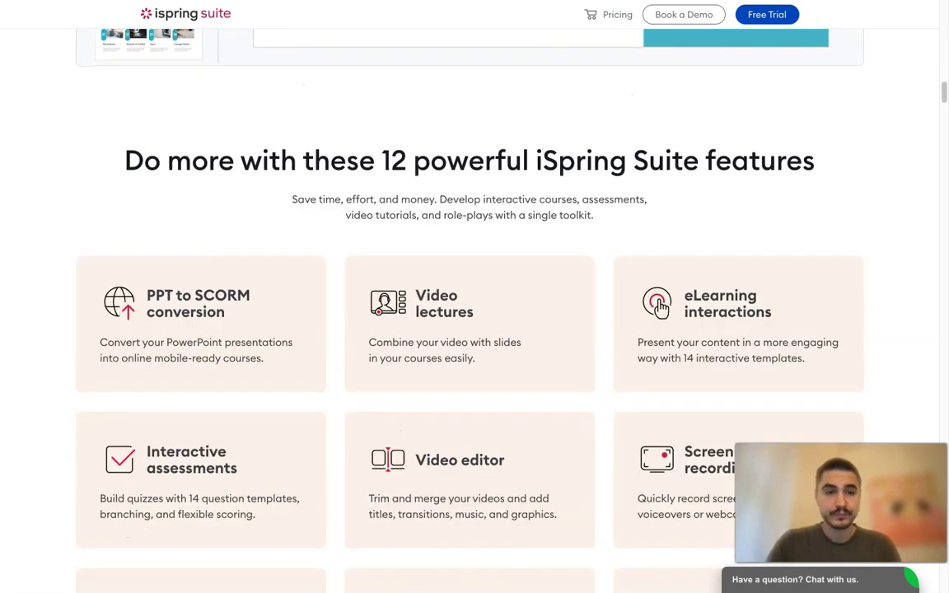
{"action": "scroll", "coordinate": [423, 280], "scroll_direction": "down", "scroll_amount": 1}
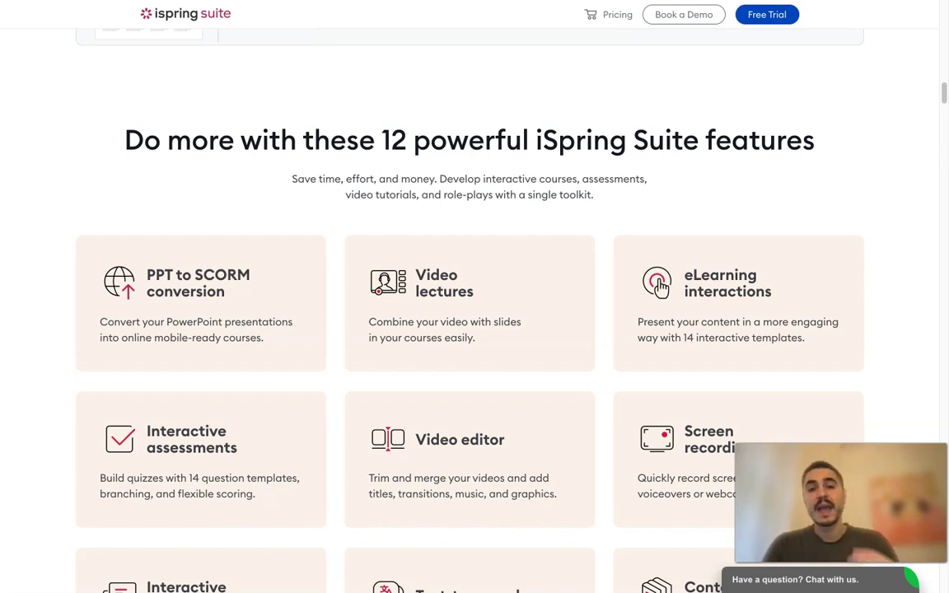
{"action": "scroll", "coordinate": [470, 329], "scroll_direction": "down", "scroll_amount": 2}
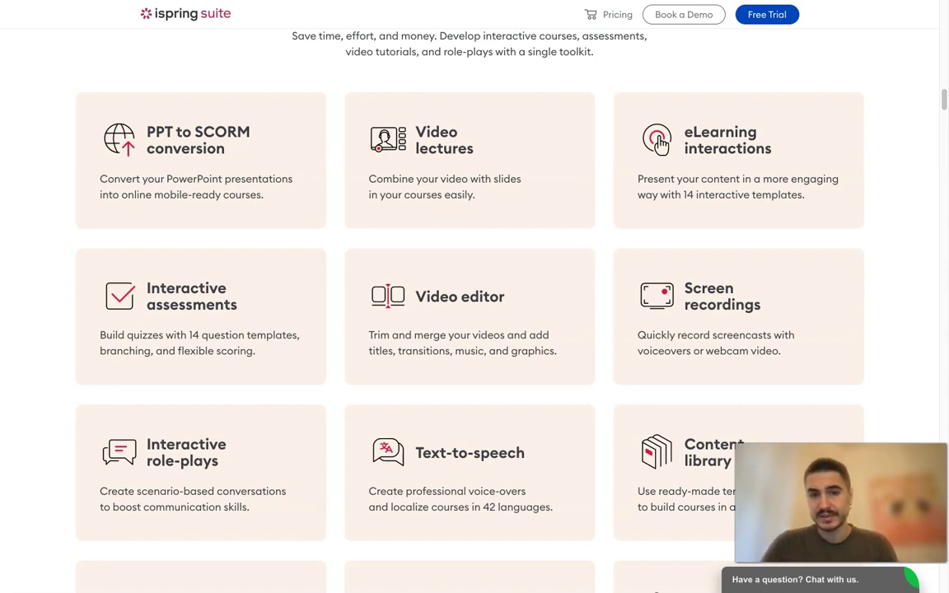
{"action": "scroll", "coordinate": [661, 144], "scroll_direction": "down", "scroll_amount": 1}
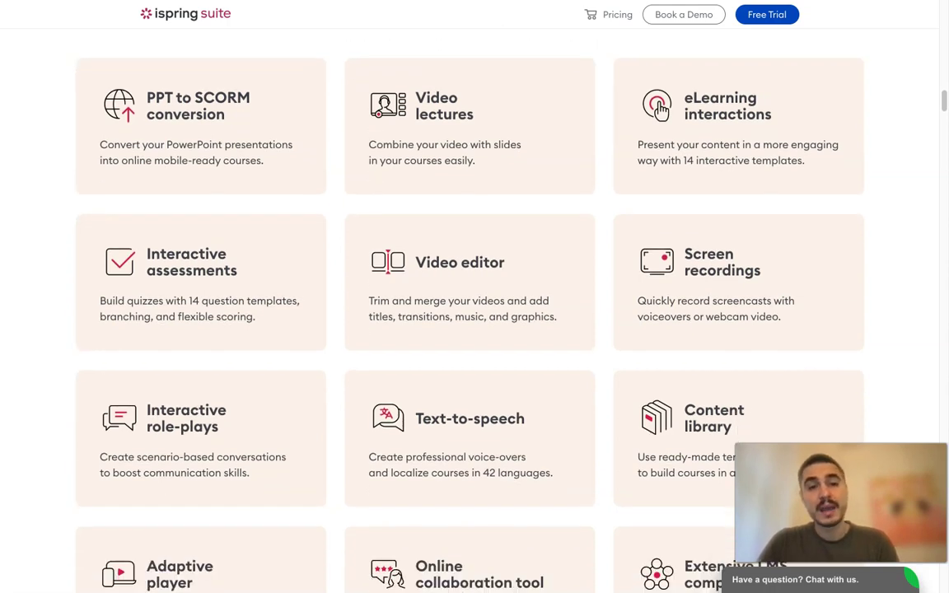
{"action": "scroll", "coordinate": [469, 313], "scroll_direction": "down", "scroll_amount": 1}
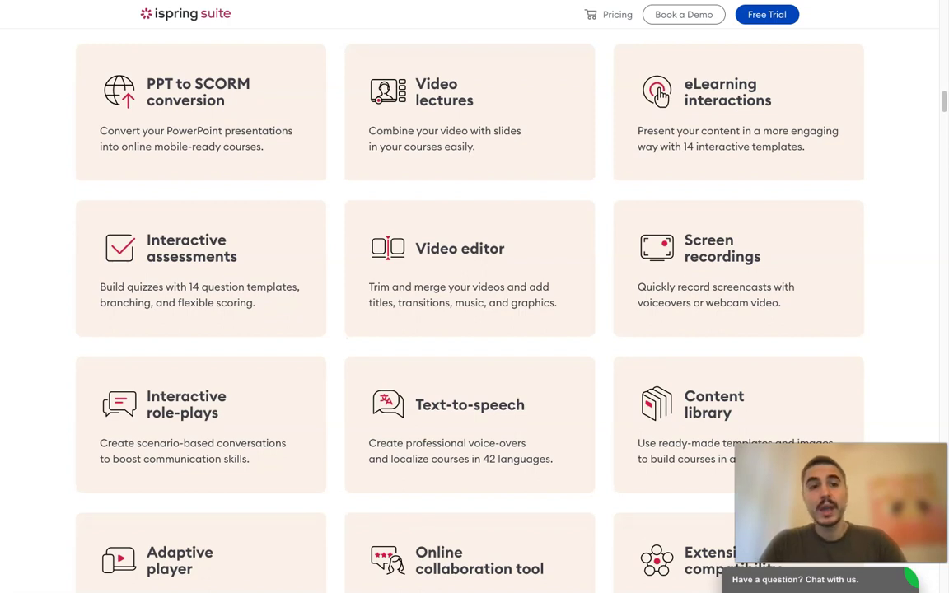
{"action": "scroll", "coordinate": [470, 313], "scroll_direction": "down", "scroll_amount": 1}
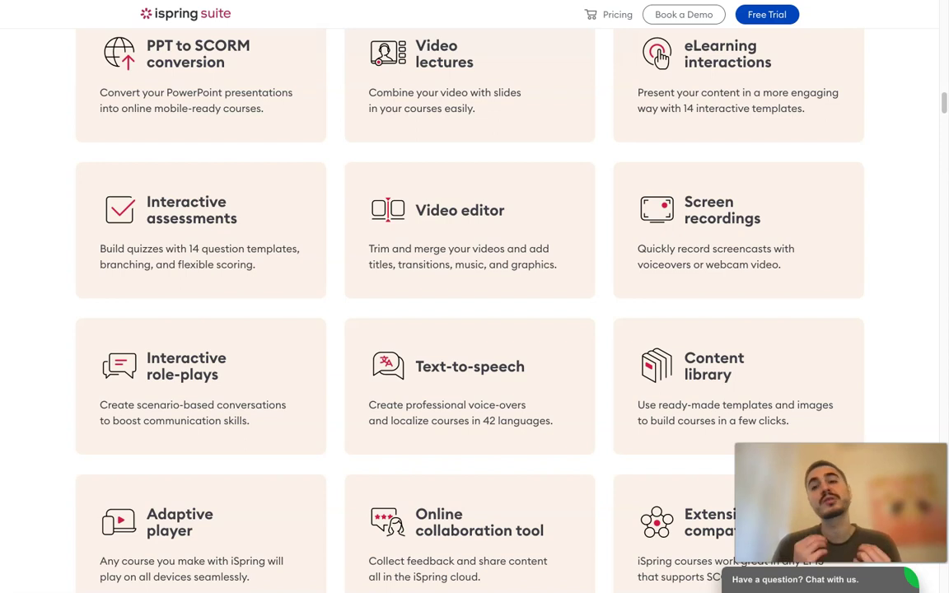
{"action": "scroll", "coordinate": [475, 304], "scroll_direction": "down", "scroll_amount": 3}
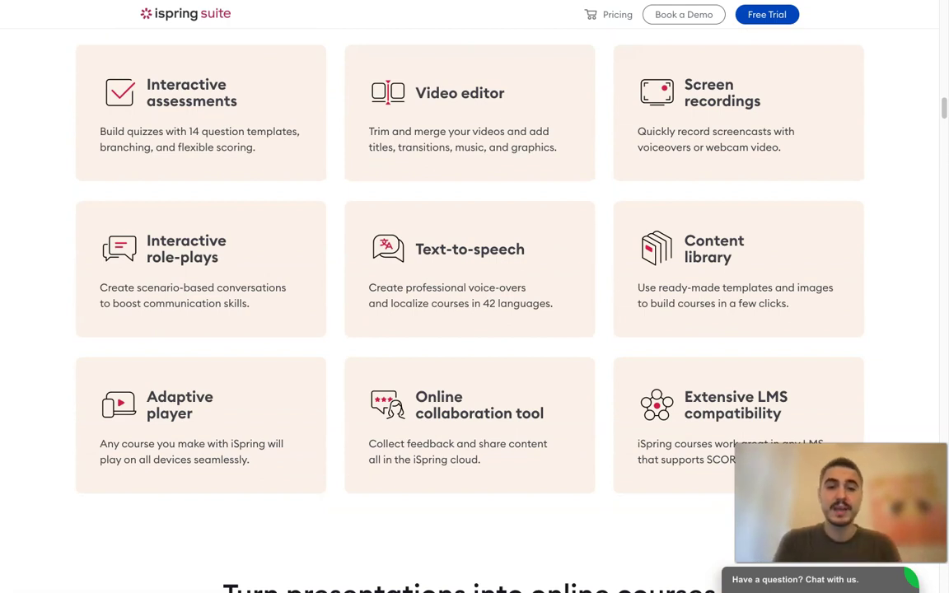
{"action": "scroll", "coordinate": [475, 305], "scroll_direction": "down", "scroll_amount": 2}
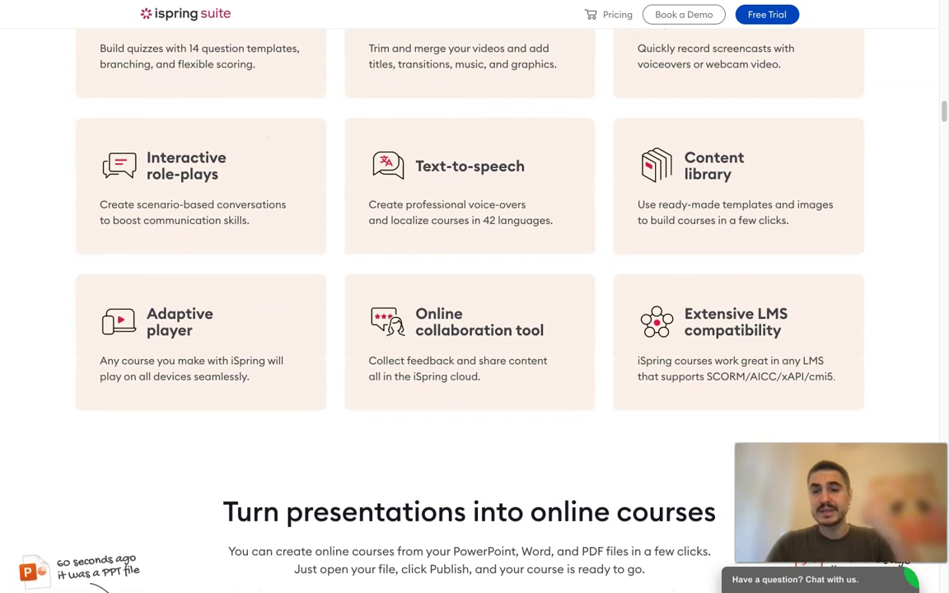
{"action": "scroll", "coordinate": [475, 305], "scroll_direction": "down", "scroll_amount": 1}
Step: Read the section on turning PowerPoint, Word and PDF files into online courses and eBooks
{"action": "scroll", "coordinate": [474, 305], "scroll_direction": "down", "scroll_amount": 8}
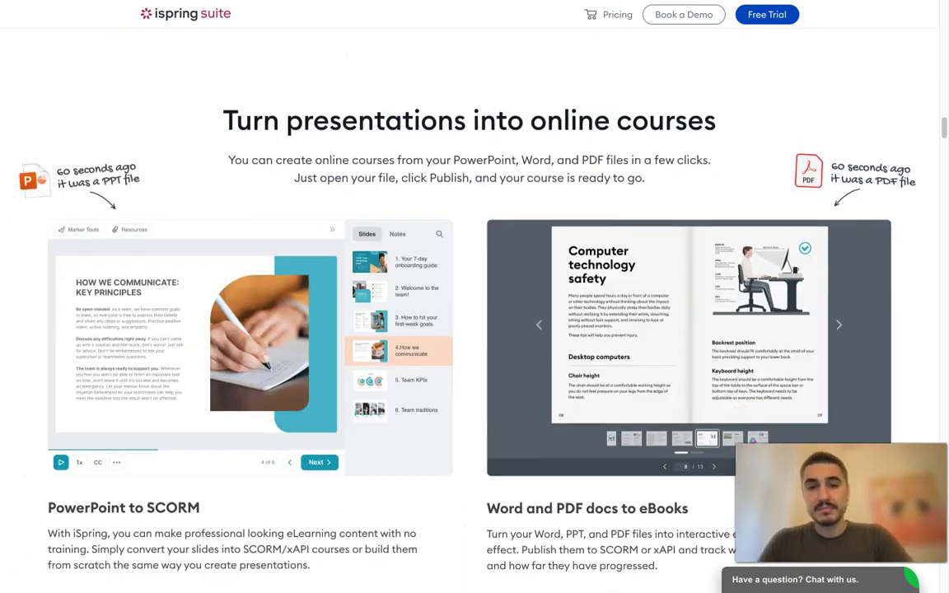
{"action": "scroll", "coordinate": [474, 305], "scroll_direction": "down", "scroll_amount": 1}
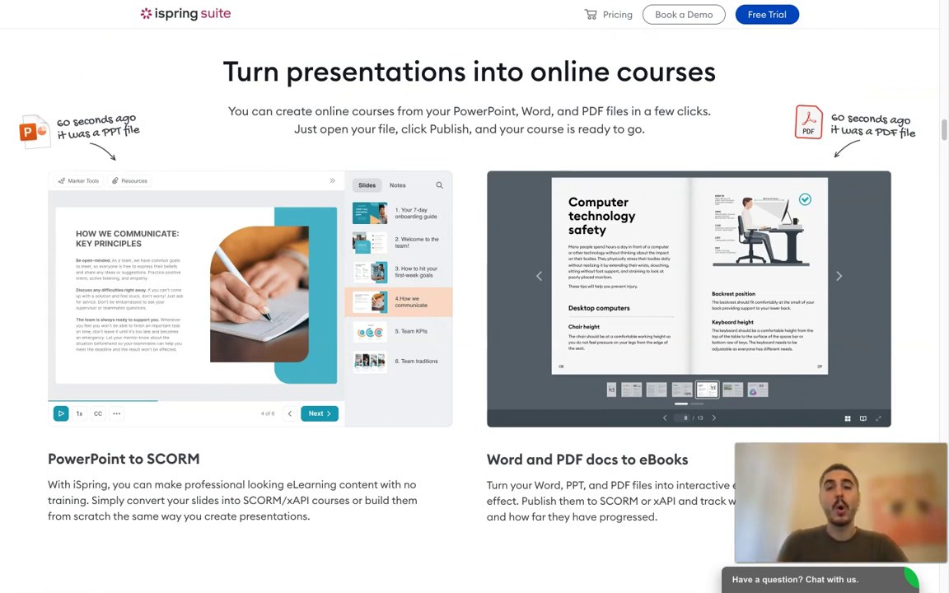
{"action": "scroll", "coordinate": [474, 305], "scroll_direction": "down", "scroll_amount": 1}
{"action": "scroll", "coordinate": [474, 305], "scroll_direction": "up", "scroll_amount": 1}
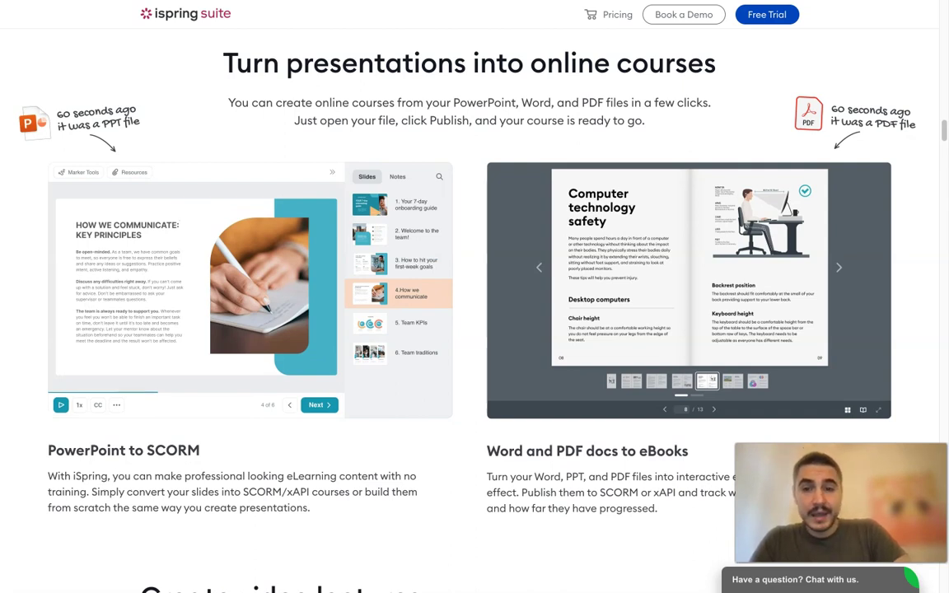
Step: Review the page's sections on video lectures, quizzes, screencasts and interactive role-plays
{"action": "scroll", "coordinate": [474, 297], "scroll_direction": "down", "scroll_amount": 6}
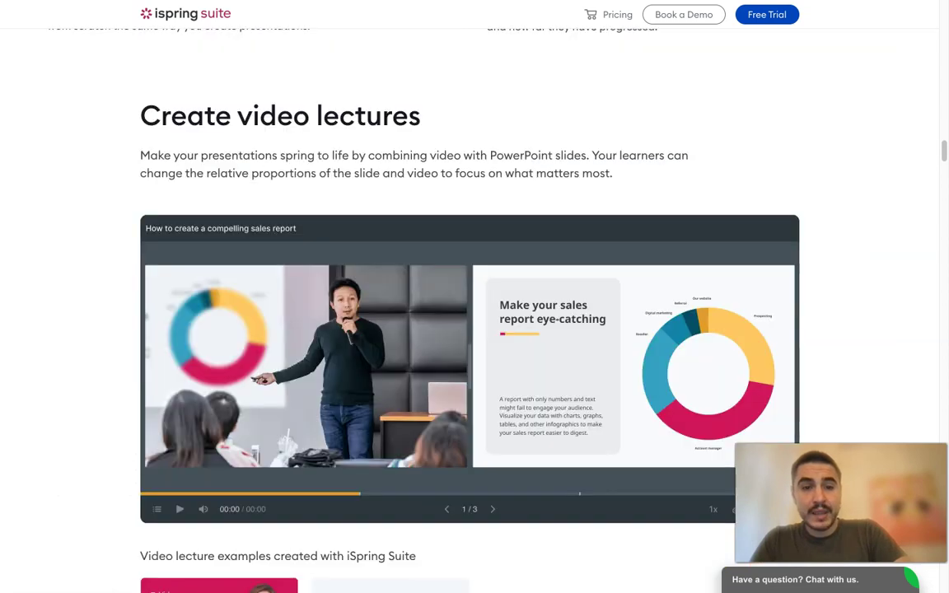
{"action": "scroll", "coordinate": [475, 297], "scroll_direction": "down", "scroll_amount": 4}
{"action": "scroll", "coordinate": [447, 373], "scroll_direction": "down", "scroll_amount": 5}
{"action": "scroll", "coordinate": [447, 373], "scroll_direction": "down", "scroll_amount": 4}
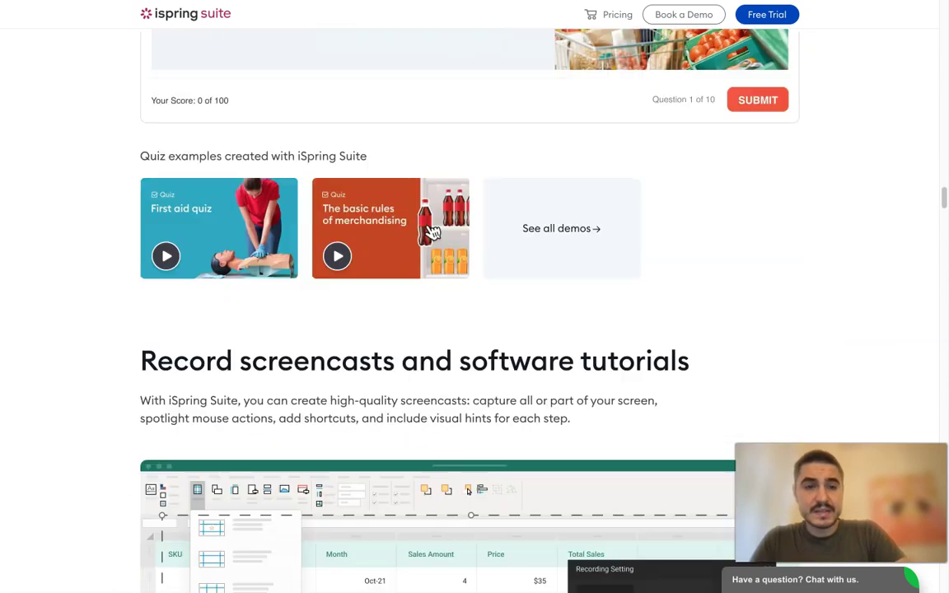
{"action": "scroll", "coordinate": [452, 366], "scroll_direction": "up", "scroll_amount": 5}
{"action": "scroll", "coordinate": [451, 366], "scroll_direction": "down", "scroll_amount": 1}
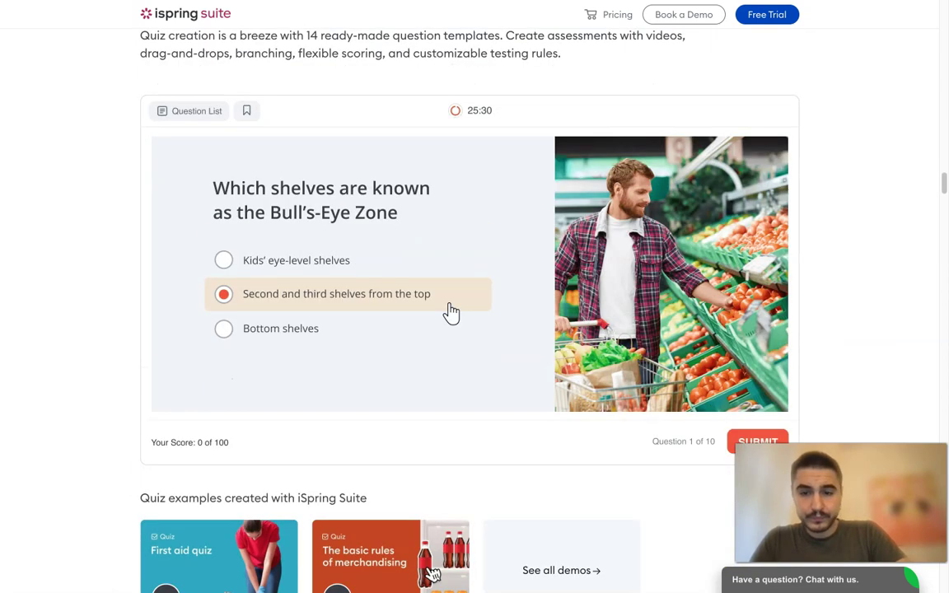
{"action": "scroll", "coordinate": [474, 296], "scroll_direction": "down", "scroll_amount": 3}
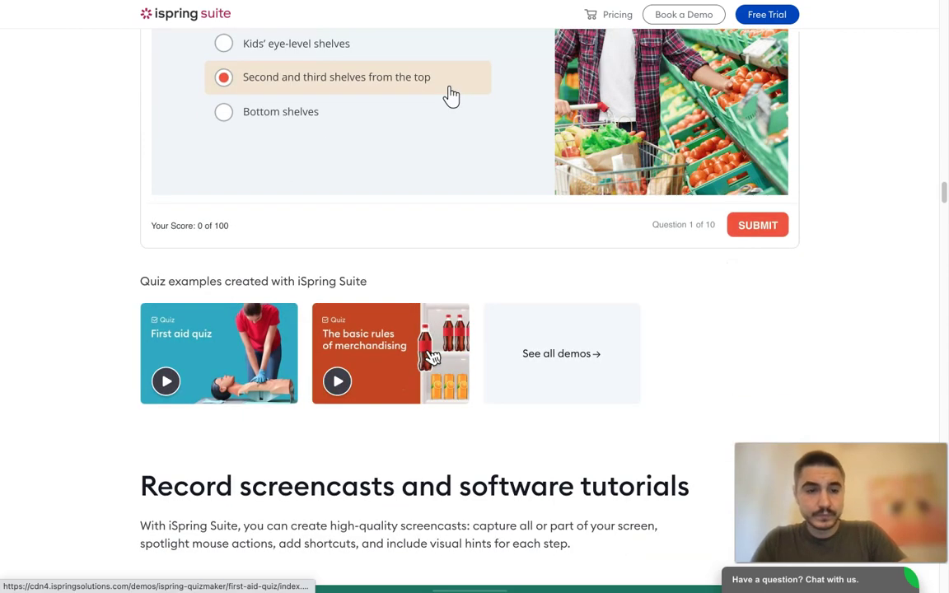
{"action": "scroll", "coordinate": [474, 296], "scroll_direction": "down", "scroll_amount": 4}
{"action": "scroll", "coordinate": [432, 81], "scroll_direction": "down", "scroll_amount": 6}
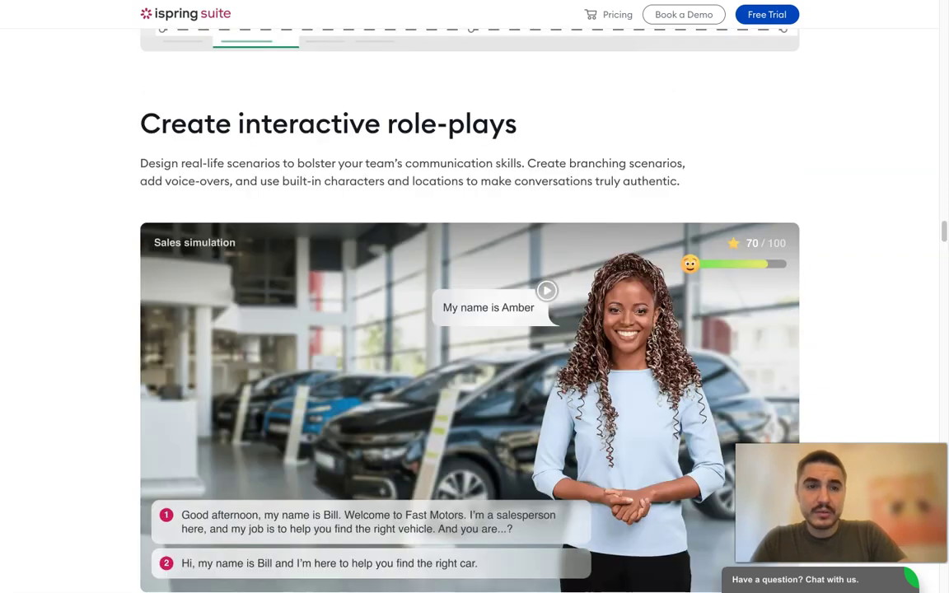
Step: Examine the Content Library section covering hand-drawn characters and locations, slide templates and character photos
{"action": "scroll", "coordinate": [470, 330], "scroll_direction": "down", "scroll_amount": 15}
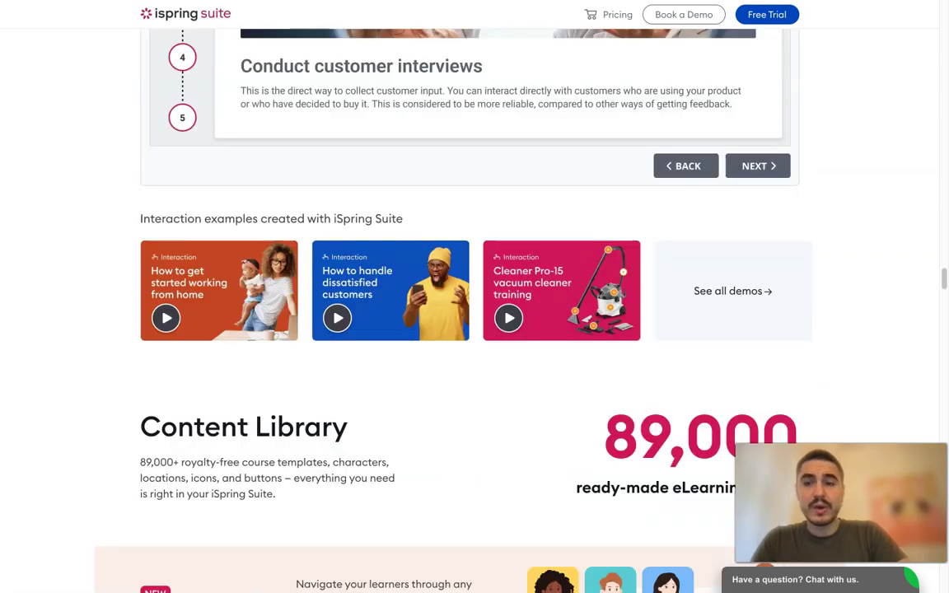
{"action": "scroll", "coordinate": [470, 329], "scroll_direction": "down", "scroll_amount": 6}
{"action": "scroll", "coordinate": [470, 330], "scroll_direction": "up", "scroll_amount": 2}
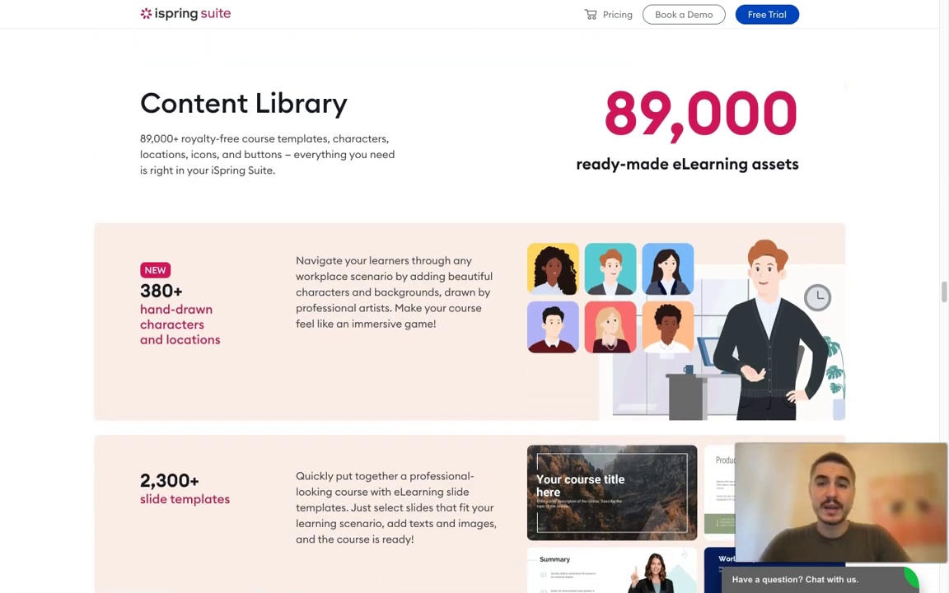
{"action": "scroll", "coordinate": [470, 329], "scroll_direction": "down", "scroll_amount": 1}
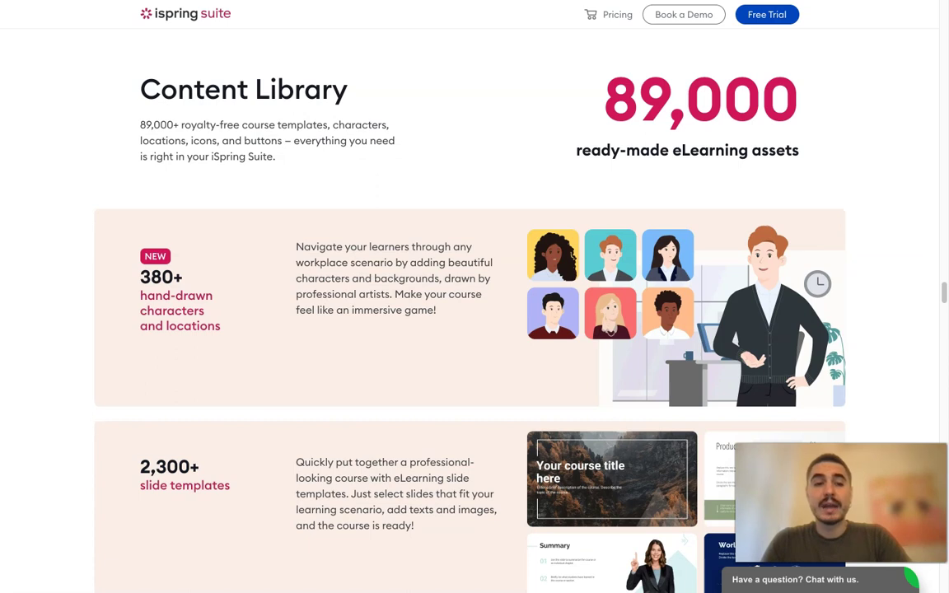
{"action": "scroll", "coordinate": [469, 330], "scroll_direction": "down", "scroll_amount": 1}
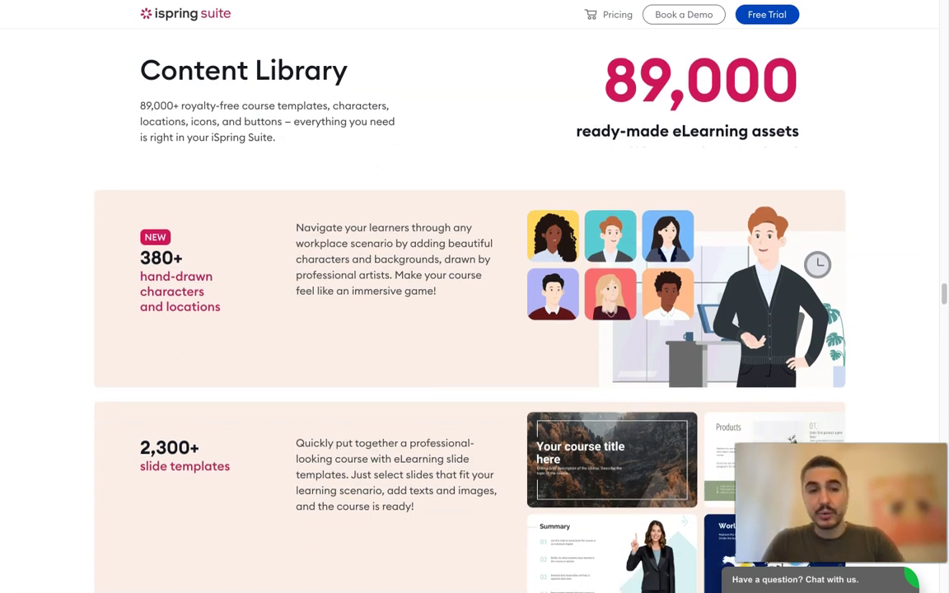
{"action": "scroll", "coordinate": [469, 330], "scroll_direction": "down", "scroll_amount": 4}
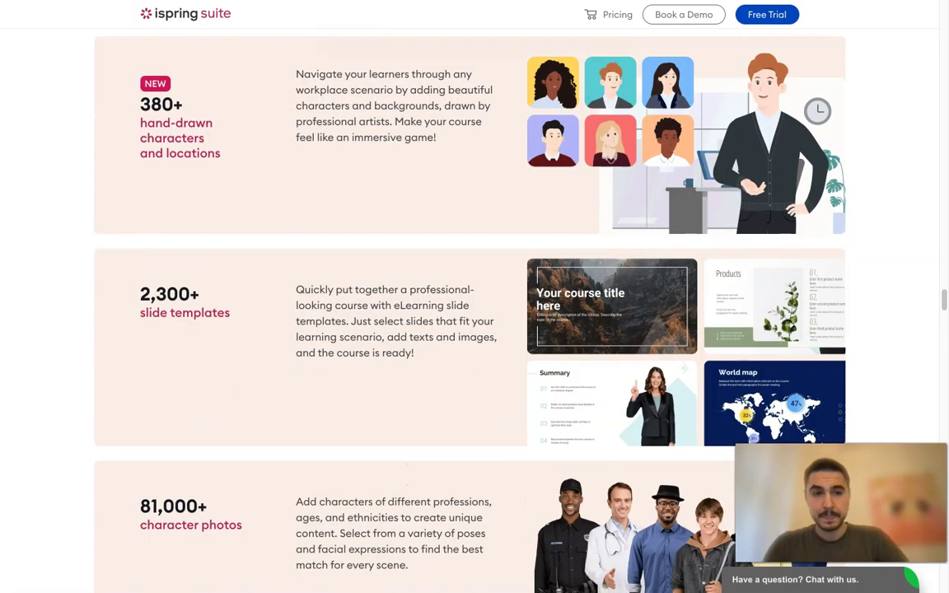
Step: Review the remaining Content Library offerings, covering slide templates, character photos, locations, and icons and objects
{"action": "scroll", "coordinate": [470, 330], "scroll_direction": "down", "scroll_amount": 1}
{"action": "scroll", "coordinate": [469, 329], "scroll_direction": "down", "scroll_amount": 6}
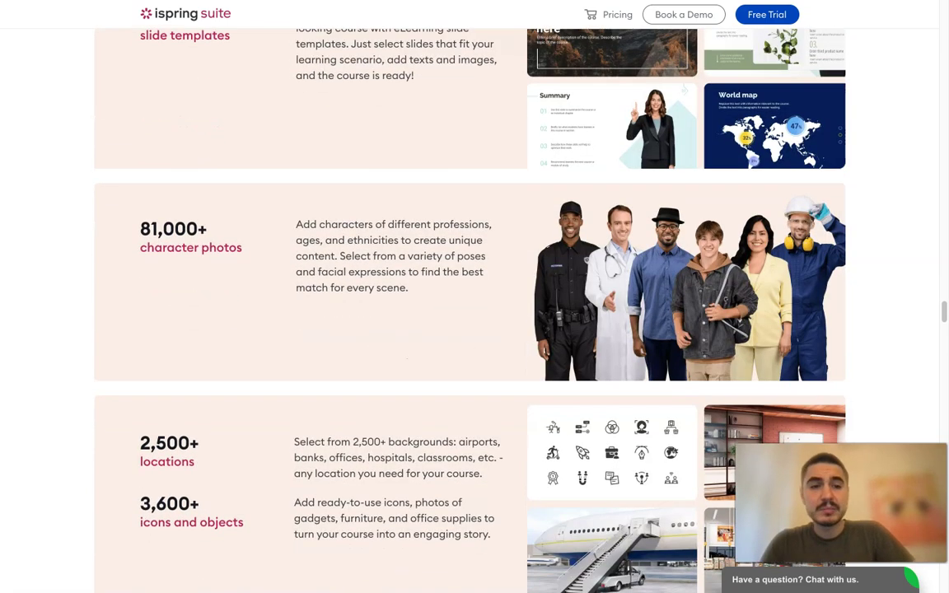
{"action": "scroll", "coordinate": [470, 330], "scroll_direction": "down", "scroll_amount": 1}
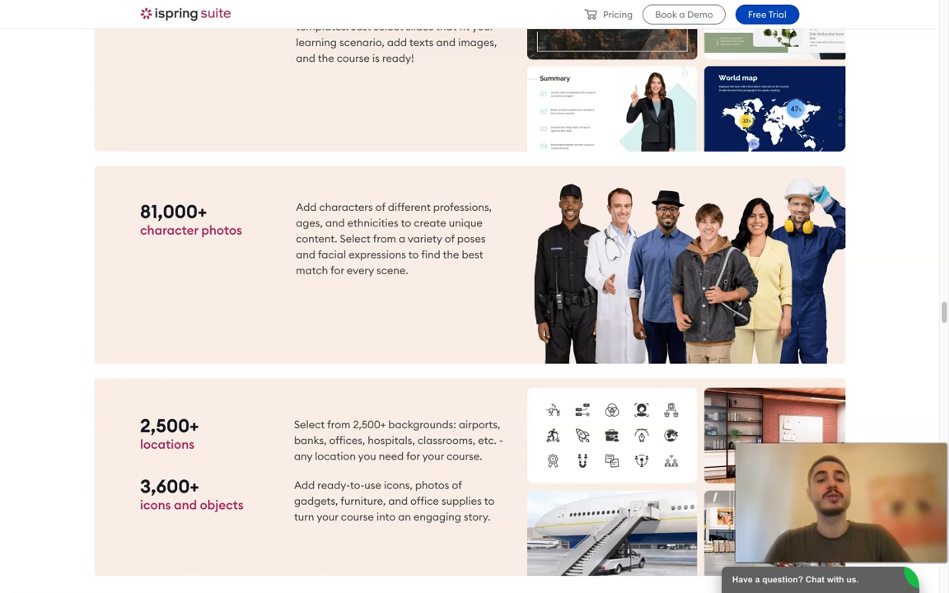
{"action": "scroll", "coordinate": [470, 329], "scroll_direction": "down", "scroll_amount": 4}
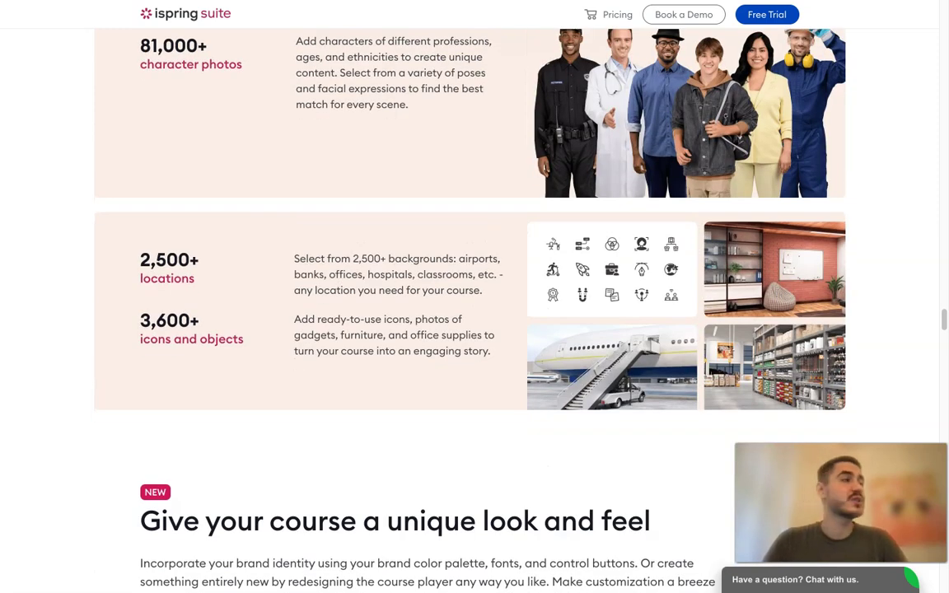
{"action": "scroll", "coordinate": [469, 330], "scroll_direction": "down", "scroll_amount": 1}
{"action": "scroll", "coordinate": [469, 330], "scroll_direction": "down", "scroll_amount": 2}
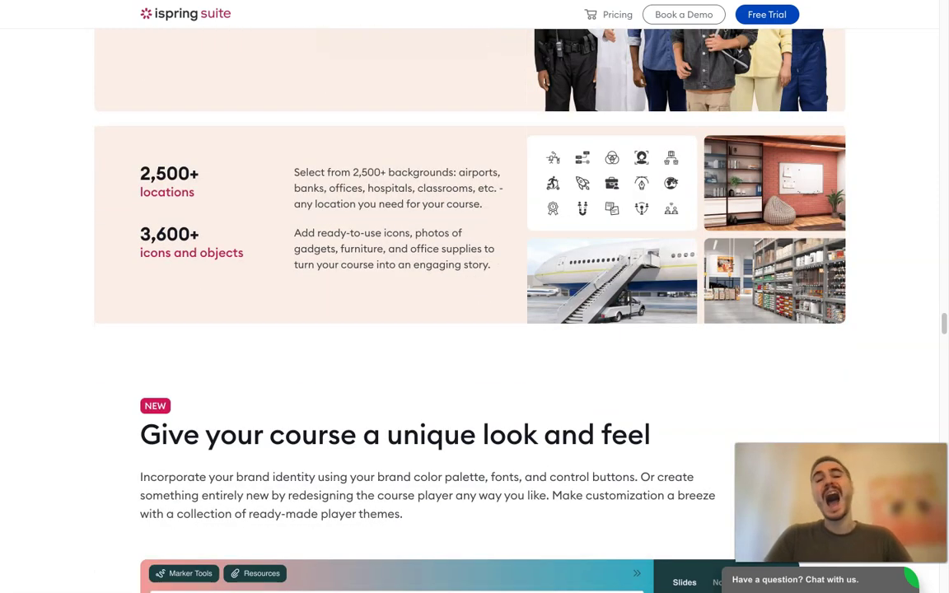
Step: Examine the course player customization example and the section on compatibility with popular LMSs and publishing standards
{"action": "scroll", "coordinate": [469, 329], "scroll_direction": "down", "scroll_amount": 12}
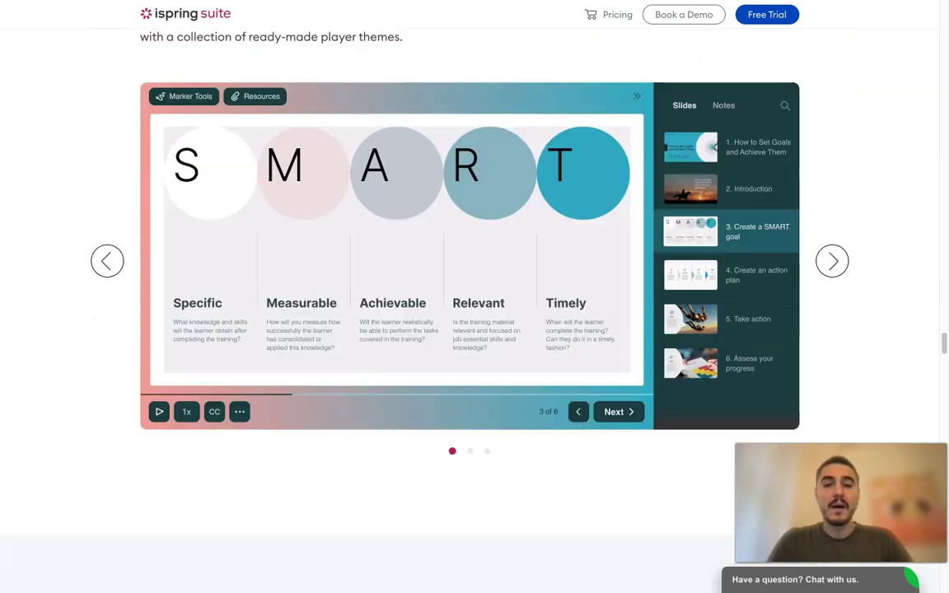
{"action": "scroll", "coordinate": [421, 280], "scroll_direction": "down", "scroll_amount": 5}
{"action": "scroll", "coordinate": [422, 280], "scroll_direction": "up", "scroll_amount": 4}
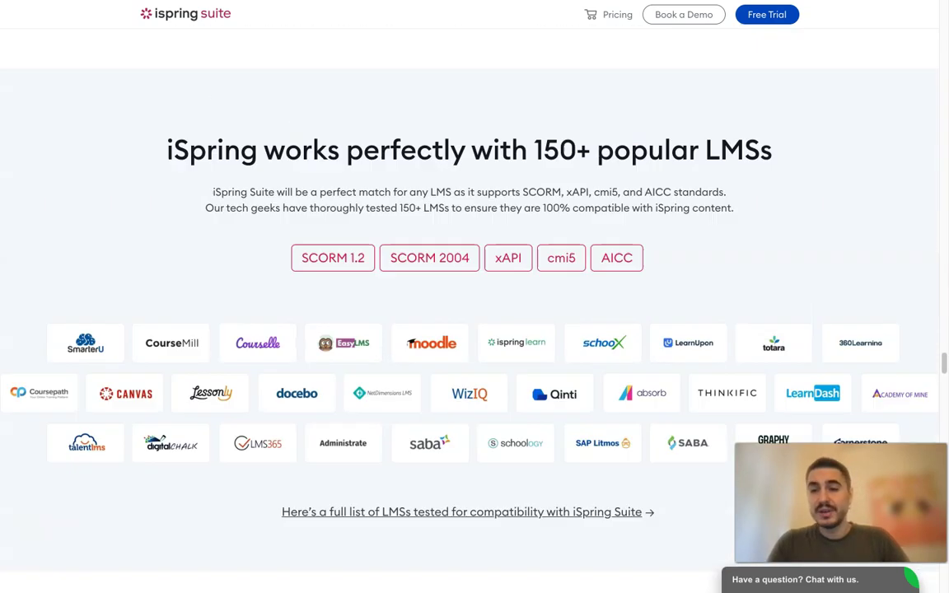
{"action": "scroll", "coordinate": [422, 280], "scroll_direction": "down", "scroll_amount": 5}
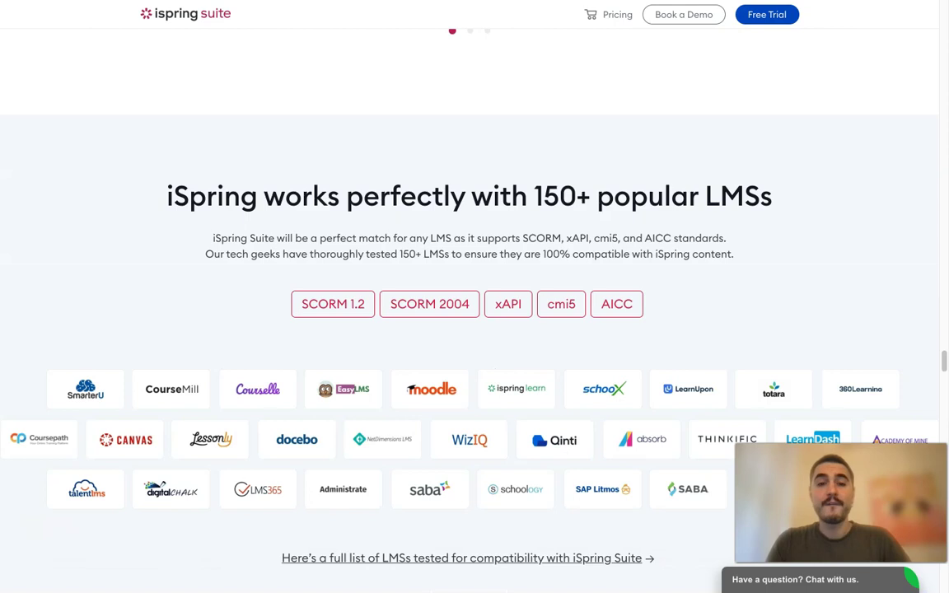
Step: Read the sections on displaying content on any device and on team collaboration for reviewing and sharing courses
{"action": "scroll", "coordinate": [422, 280], "scroll_direction": "down", "scroll_amount": 5}
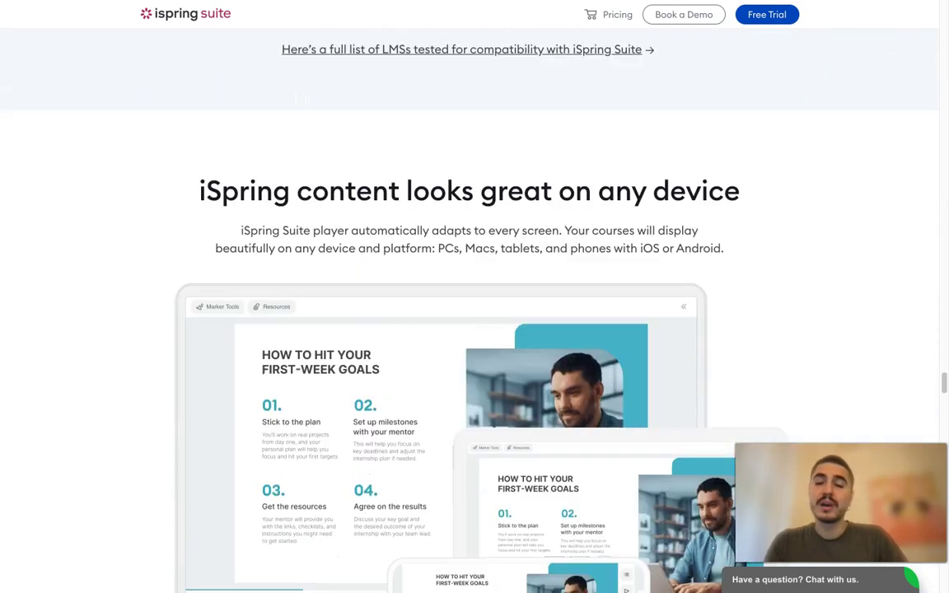
{"action": "scroll", "coordinate": [422, 280], "scroll_direction": "down", "scroll_amount": 7}
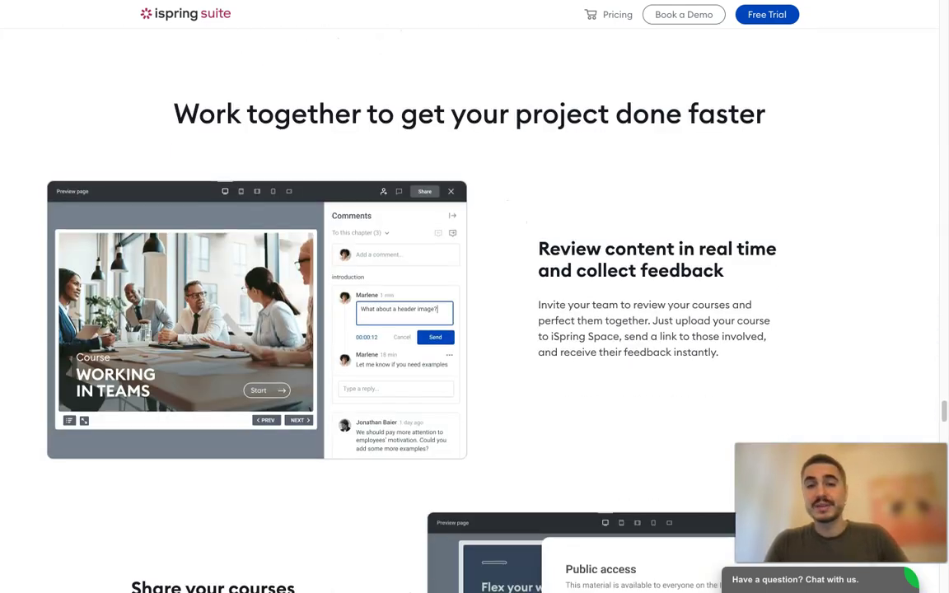
{"action": "scroll", "coordinate": [422, 280], "scroll_direction": "down", "scroll_amount": 1}
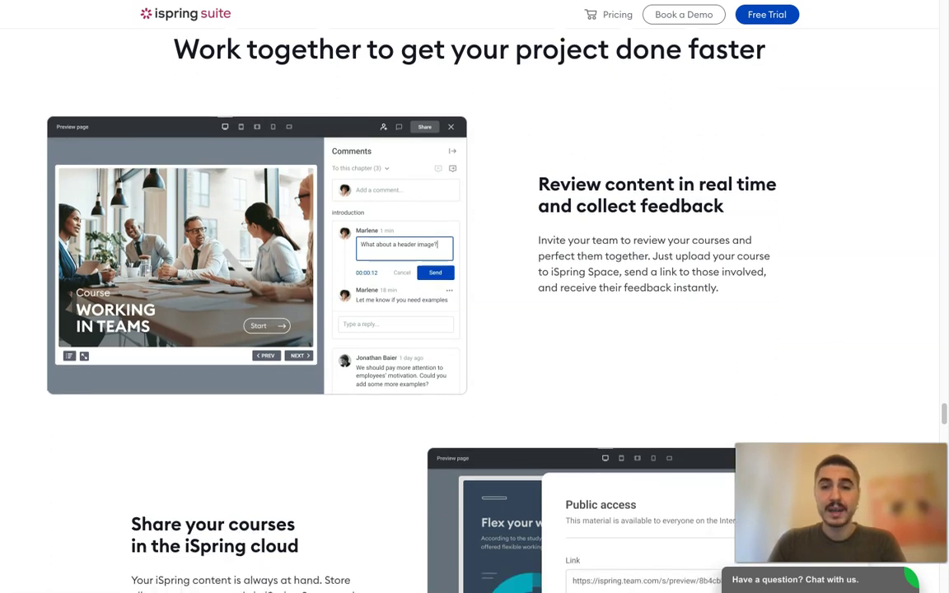
{"action": "scroll", "coordinate": [422, 280], "scroll_direction": "down", "scroll_amount": 1}
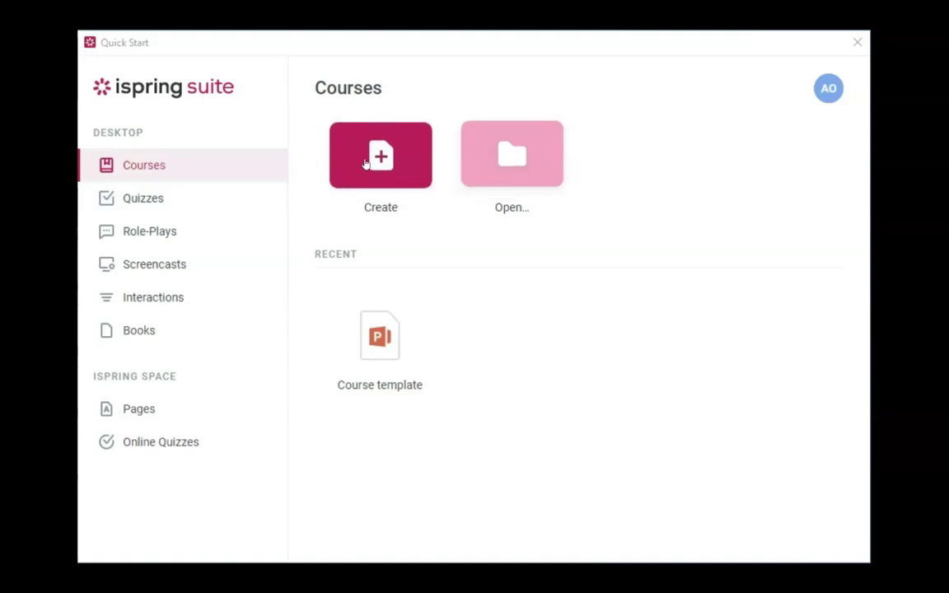
Step: Look through the Quizzes, Role-Plays, Screencasts, Interactions and Books sections of the iSpring Suite Quick Start window
{"action": "left_click", "coordinate": [179, 203]}
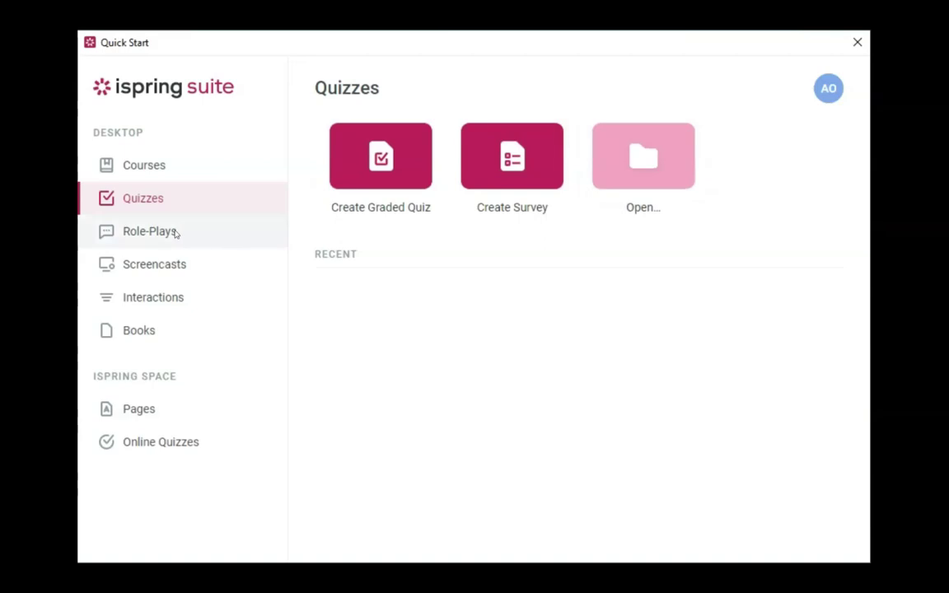
{"action": "left_click", "coordinate": [176, 233]}
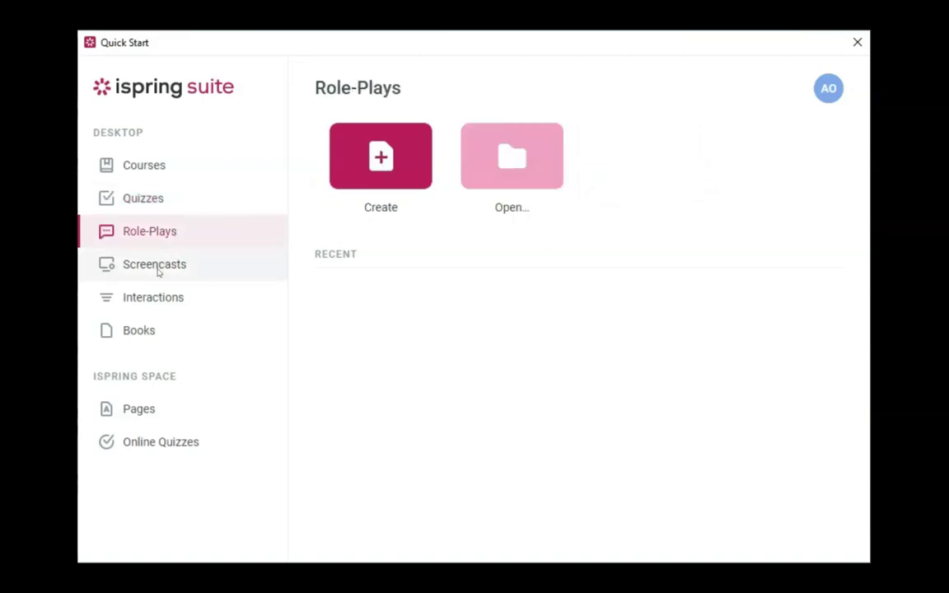
{"action": "left_click", "coordinate": [159, 270]}
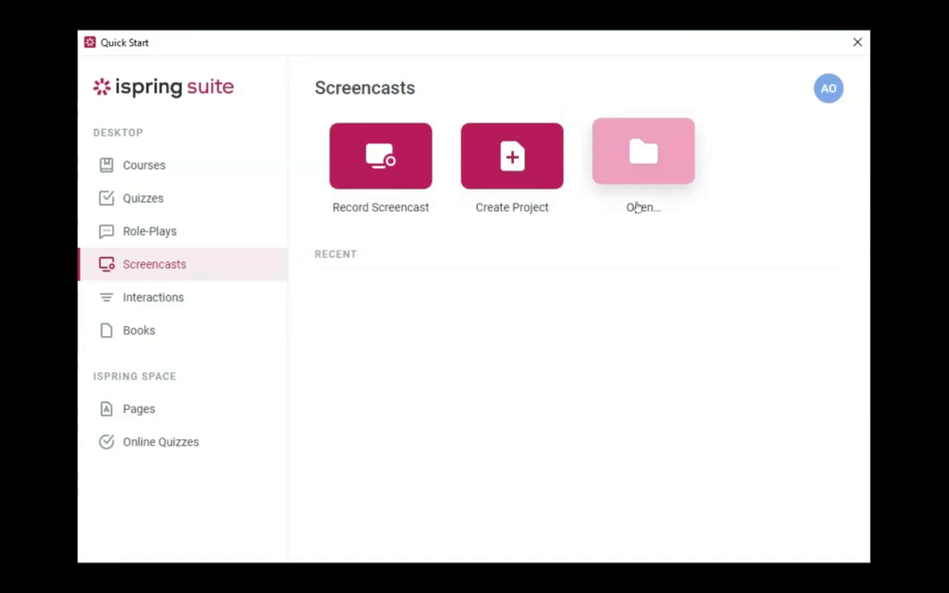
{"action": "left_click", "coordinate": [154, 297]}
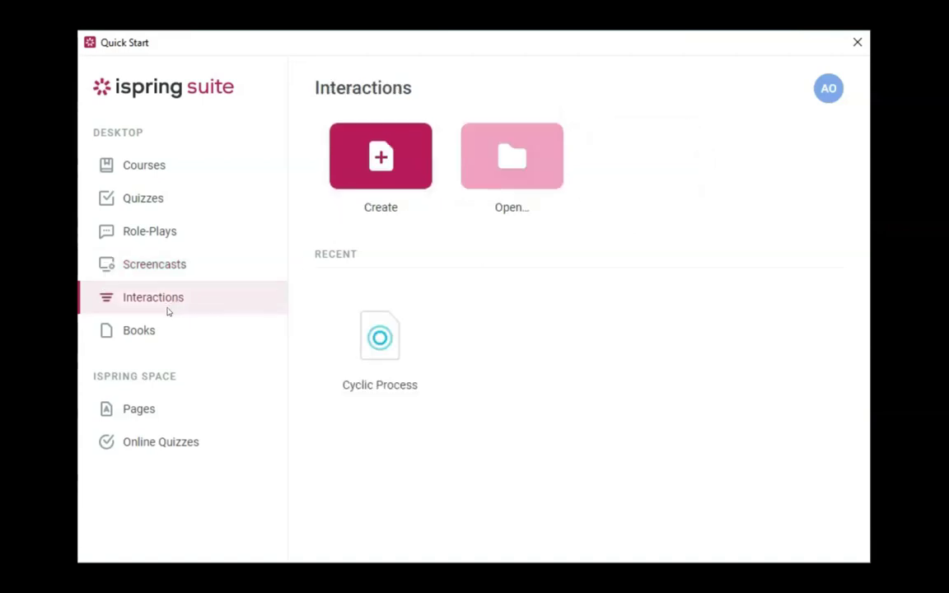
{"action": "left_click", "coordinate": [159, 335]}
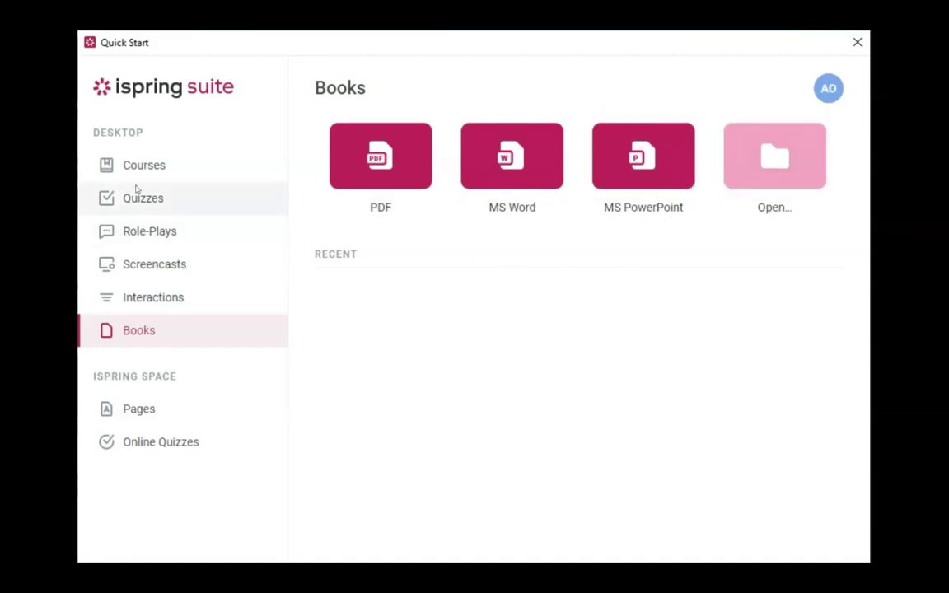
Step: Create a new interaction of the Accordion type from the Catalog group
{"action": "left_click", "coordinate": [138, 303]}
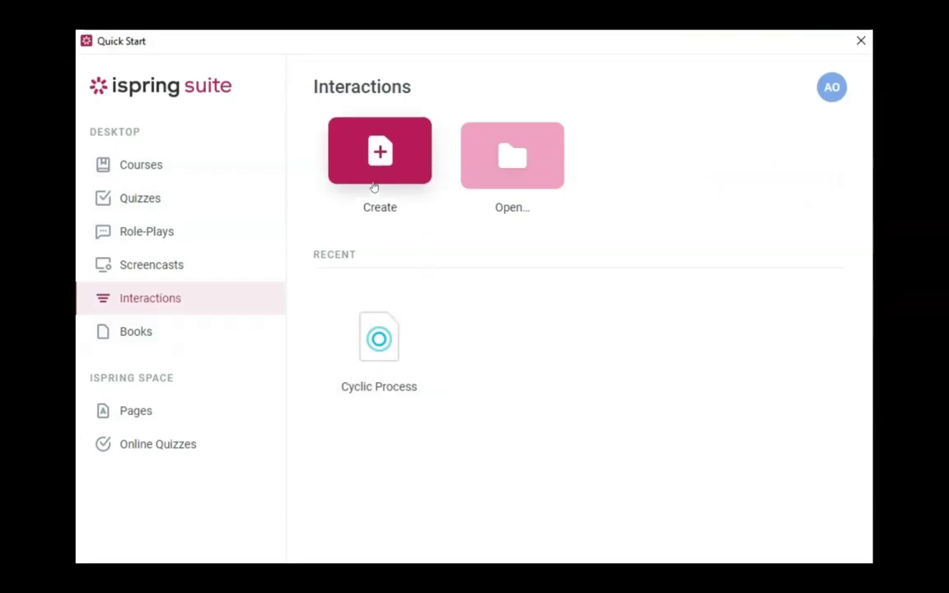
{"action": "left_click", "coordinate": [374, 187]}
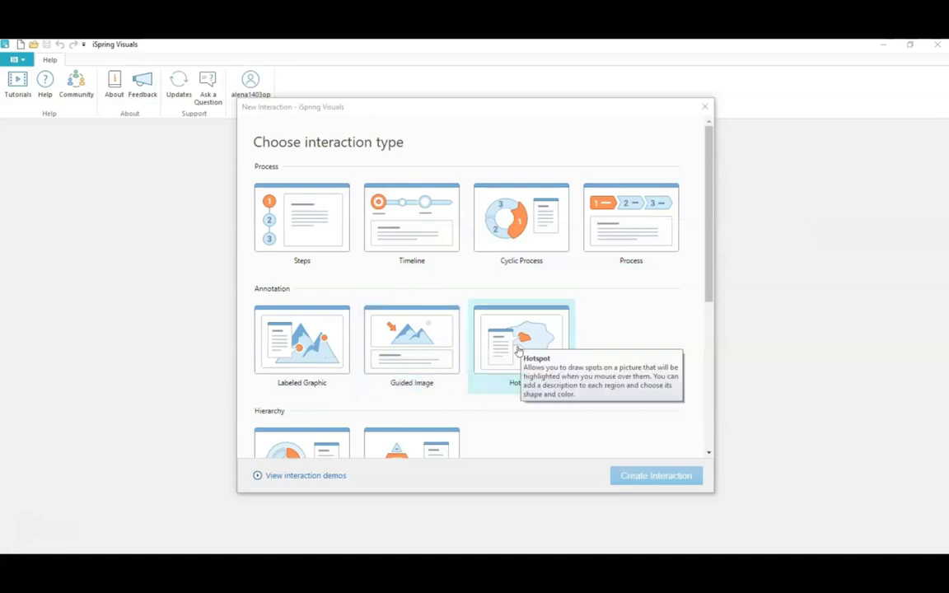
{"action": "scroll", "coordinate": [518, 350], "scroll_direction": "down", "scroll_amount": 5}
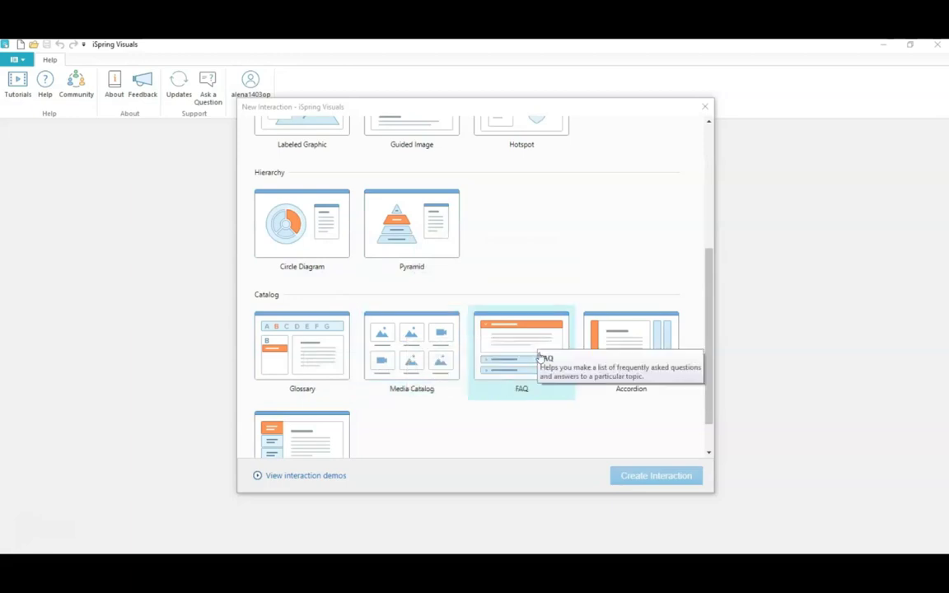
{"action": "left_click", "coordinate": [629, 347]}
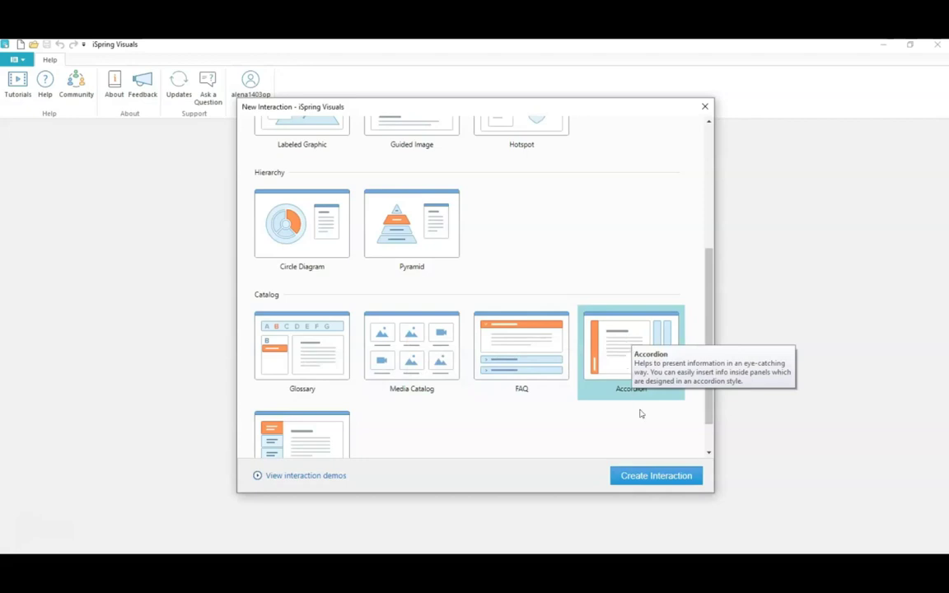
{"action": "left_click", "coordinate": [656, 476]}
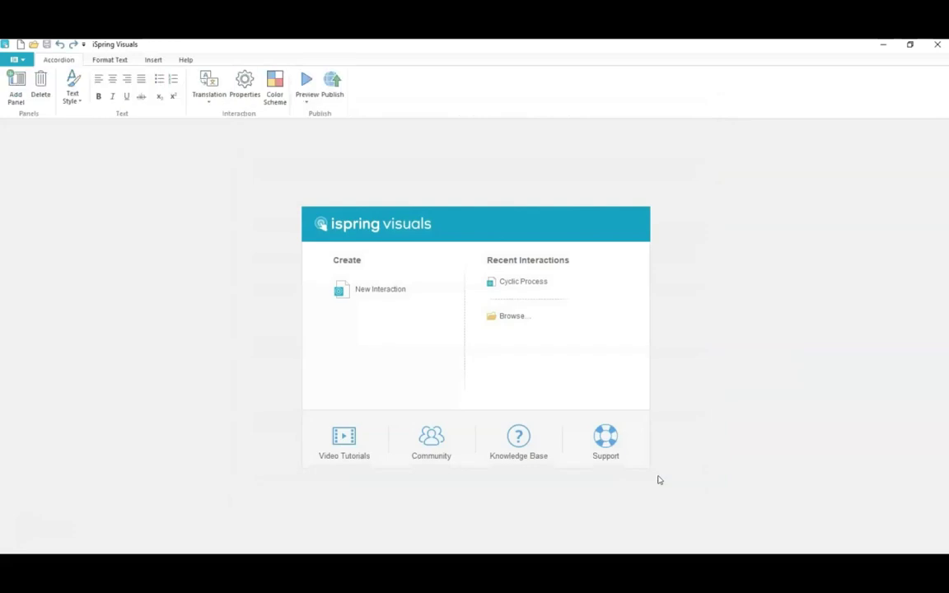
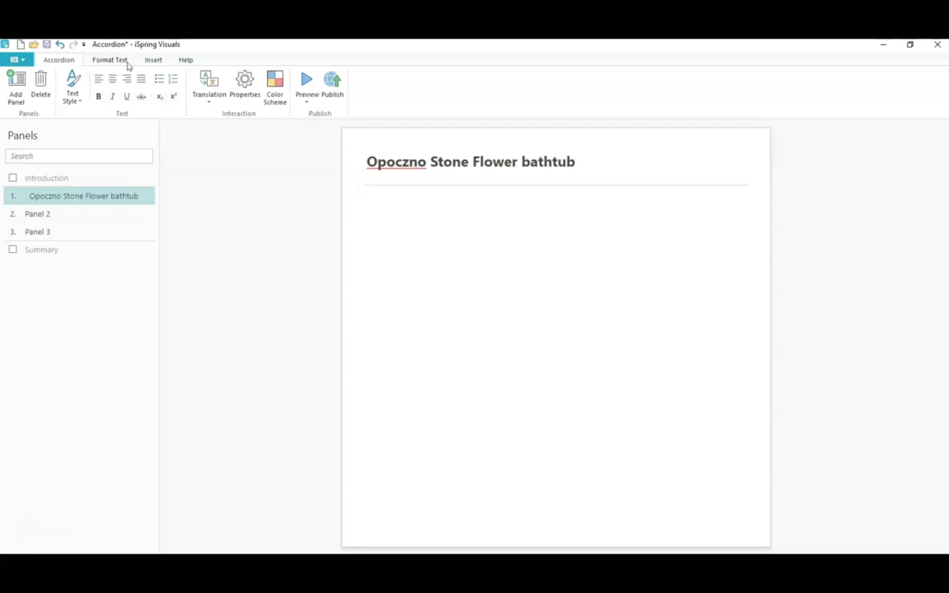
Step: Insert the bathroom picture in the Opoczno Stone Flower bathtub panel and add the description starting "The beige interior of the Opoczno Stone Flower bathroom" below it
{"action": "left_click", "coordinate": [154, 60]}
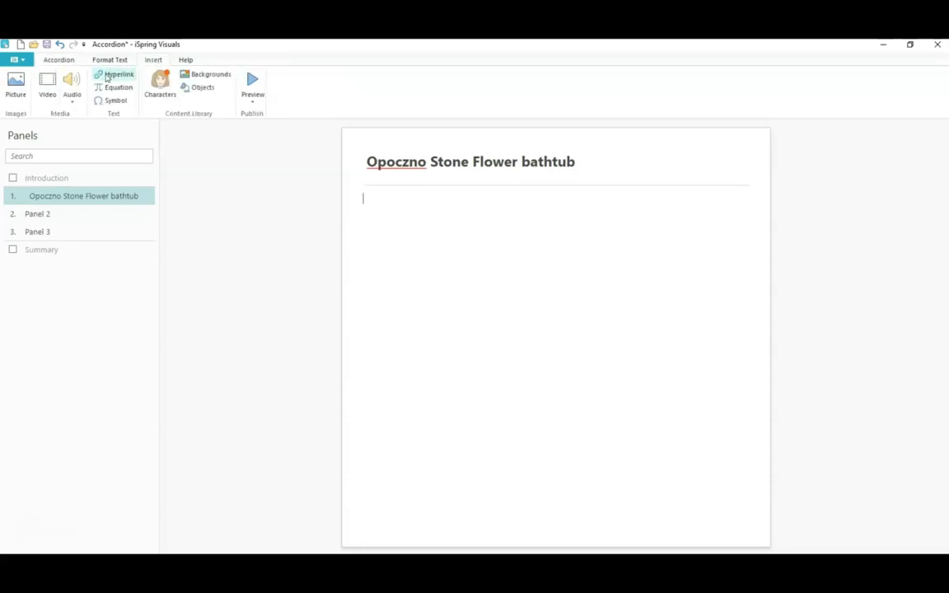
{"action": "left_click", "coordinate": [14, 89]}
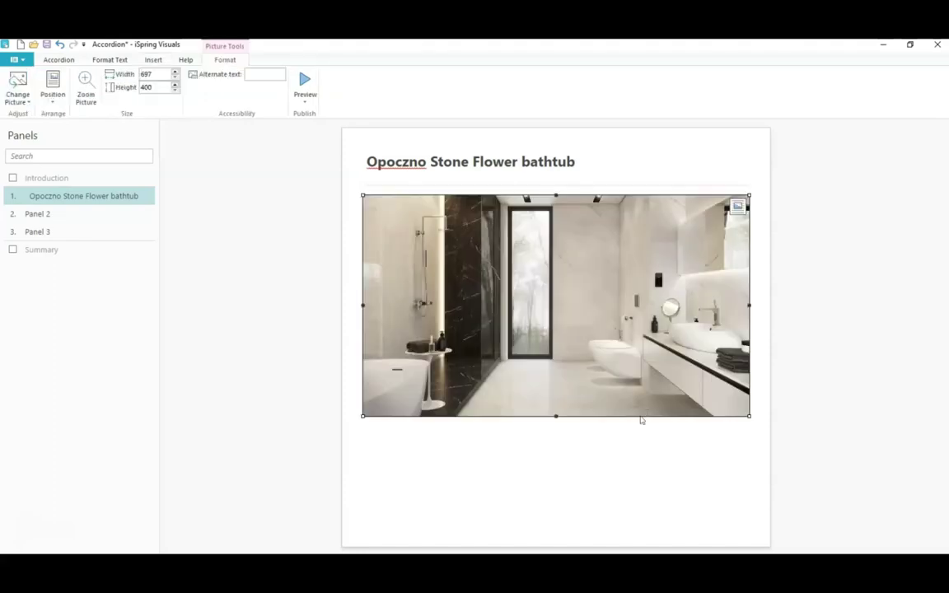
{"action": "left_click", "coordinate": [590, 472]}
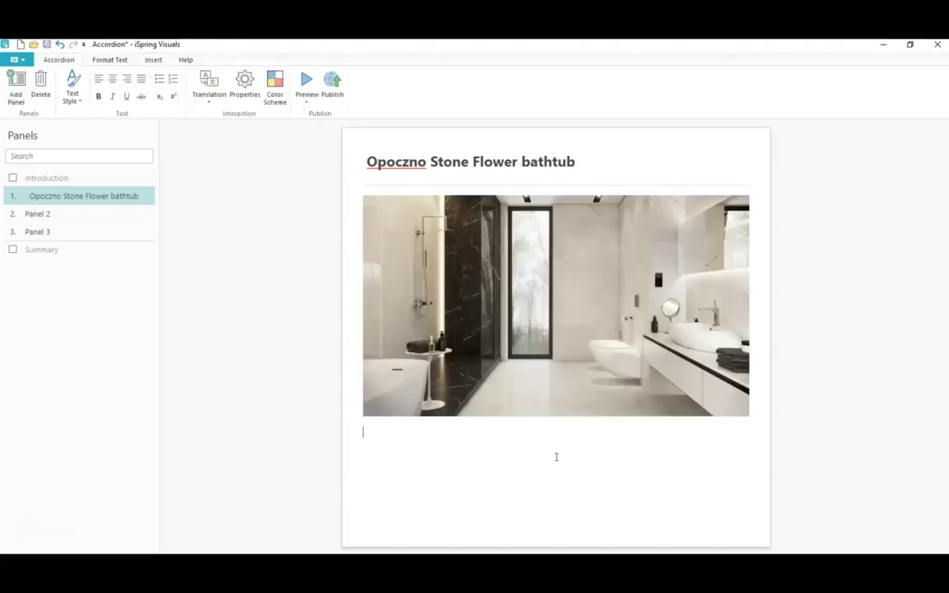
{"action": "type", "text": "The beige interior of the Opoczno Stone Flower bathroom has revealed its maximum potential through details in a perfect color scheme. The basic in the room is Opoczno Stone Flower Beige porcelain stoneware and Opoczno Stone Flower Beige tiles, which form the general mood of the interior with the help of restrained pastel shades. This is just a background against which the potential of the Vesta Light CUTE 55011-1 pendant lamp and the Oakland round coffee table for the kitchen, which are distinguished by a balanced classical approach to the implementation of modern ideas, is revealed in the most stylish and bright way. The central motif on the bathroom wall is the Opoczno Stone Flower Beige tile. The embodiment of floral ornaments in ceramic tiles is one of the most current trends, which for many years has been on the top of the lists of connoisseurs of original designs, because beauty is always in fashion. Do you no longer want to run anywhere and solve thousands of important things? Do you want to just take a hot bath in the atmosphere of a special philosophical mood? Congratulations! You have found your perfect design!"}
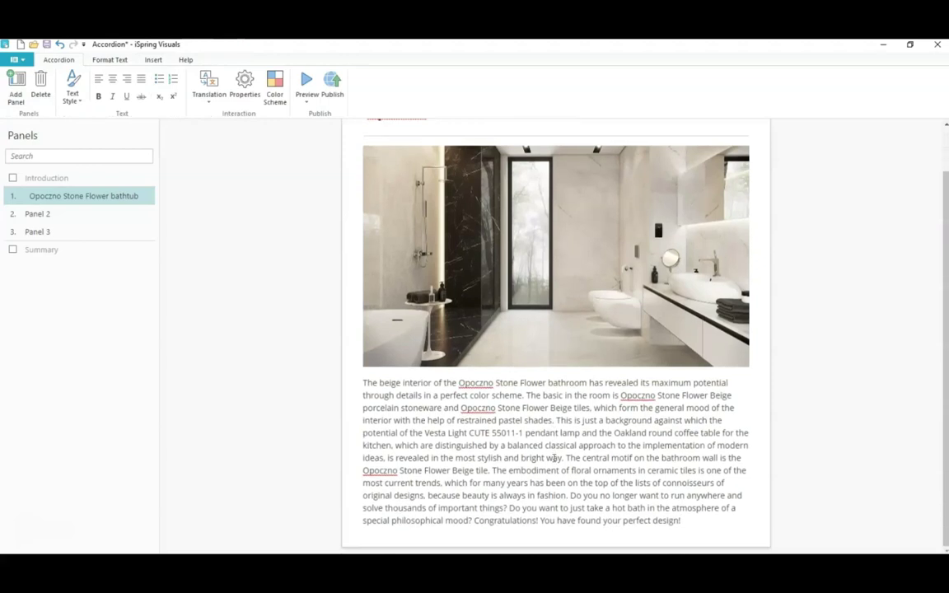
Step: Preview the accordion in desktop view and open the Opoczno Winter Vine bathtub and Bathtub Intercerama Dark Marble 2 panels
{"action": "left_click", "coordinate": [306, 82]}
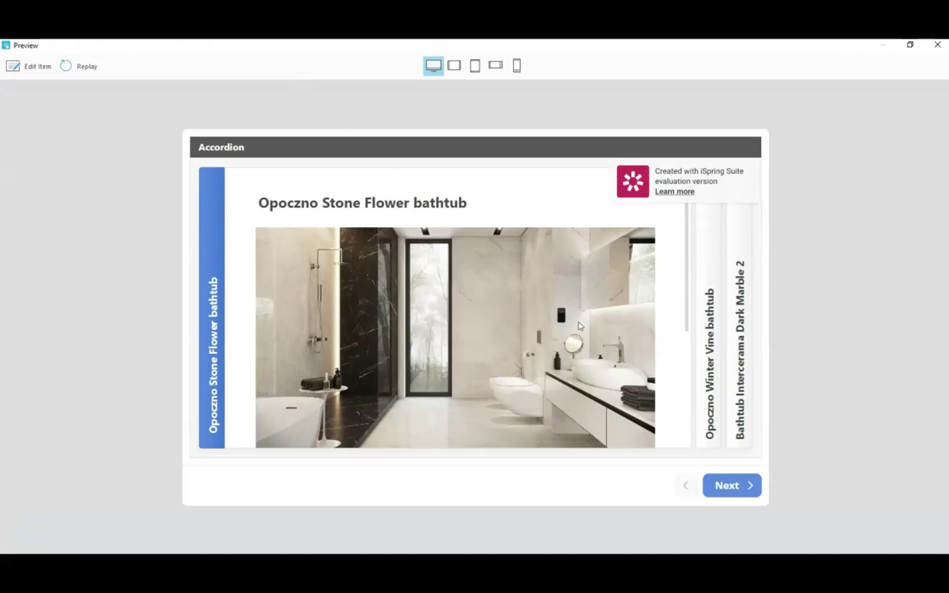
{"action": "left_click", "coordinate": [713, 429]}
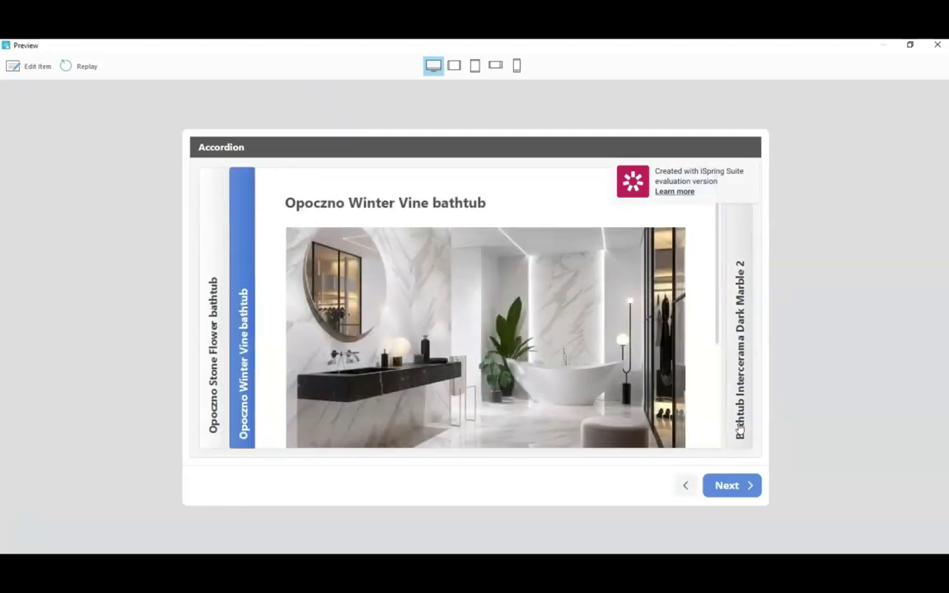
{"action": "left_click", "coordinate": [739, 429]}
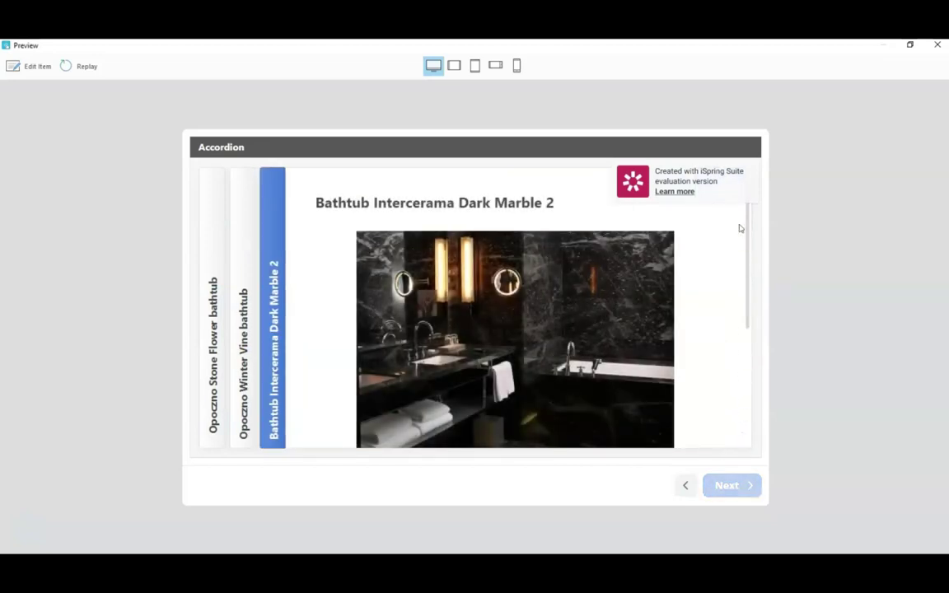
Step: Check the accordion in landscape and portrait tablet and phone views, go through its panels in portrait phone view, and close the preview
{"action": "left_click", "coordinate": [454, 66]}
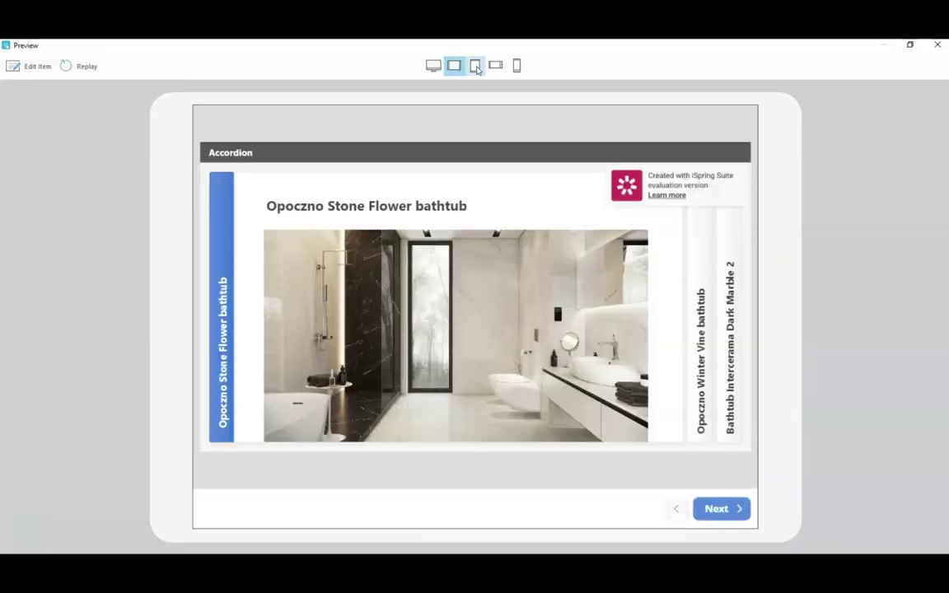
{"action": "left_click", "coordinate": [476, 68]}
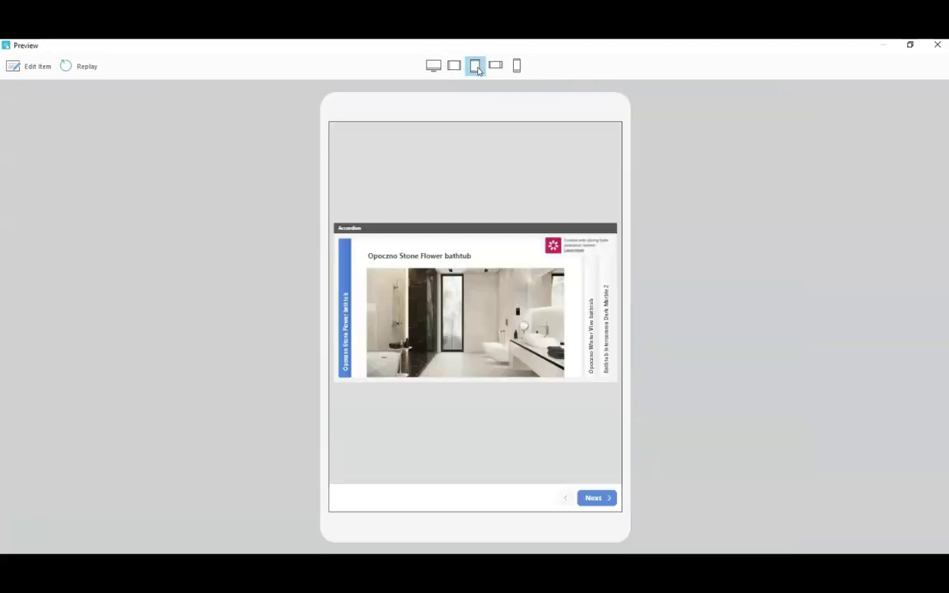
{"action": "left_click", "coordinate": [496, 72]}
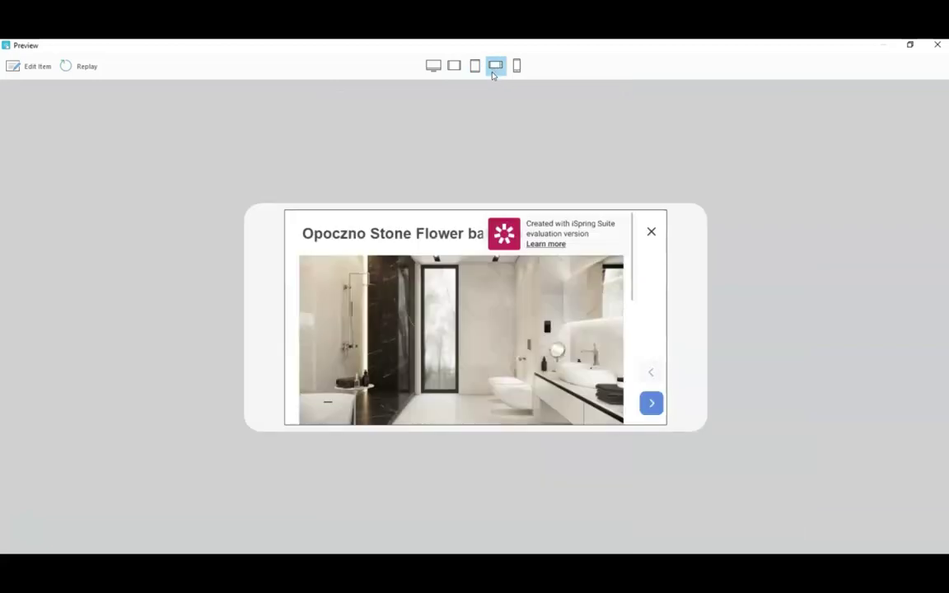
{"action": "left_click", "coordinate": [518, 71]}
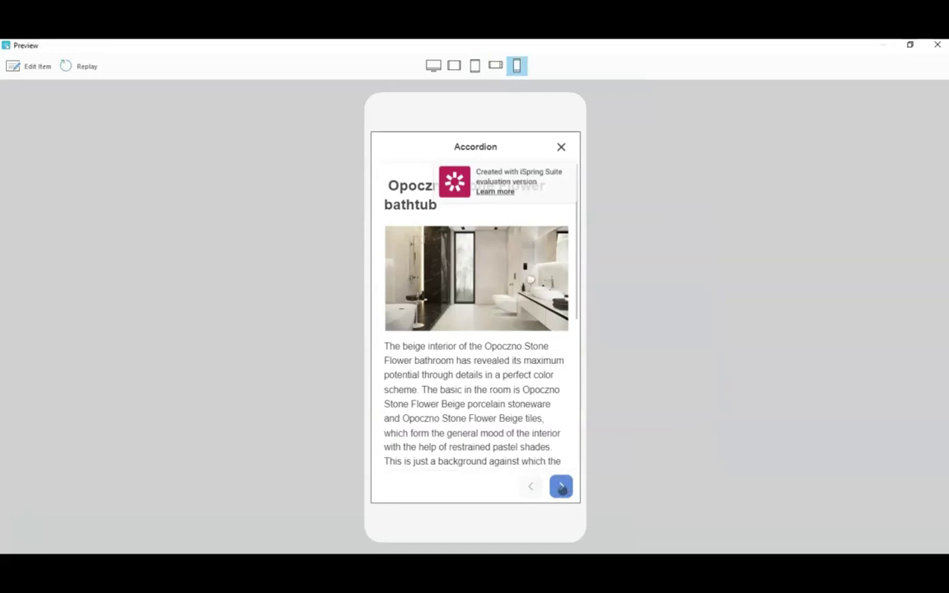
{"action": "left_click", "coordinate": [561, 488]}
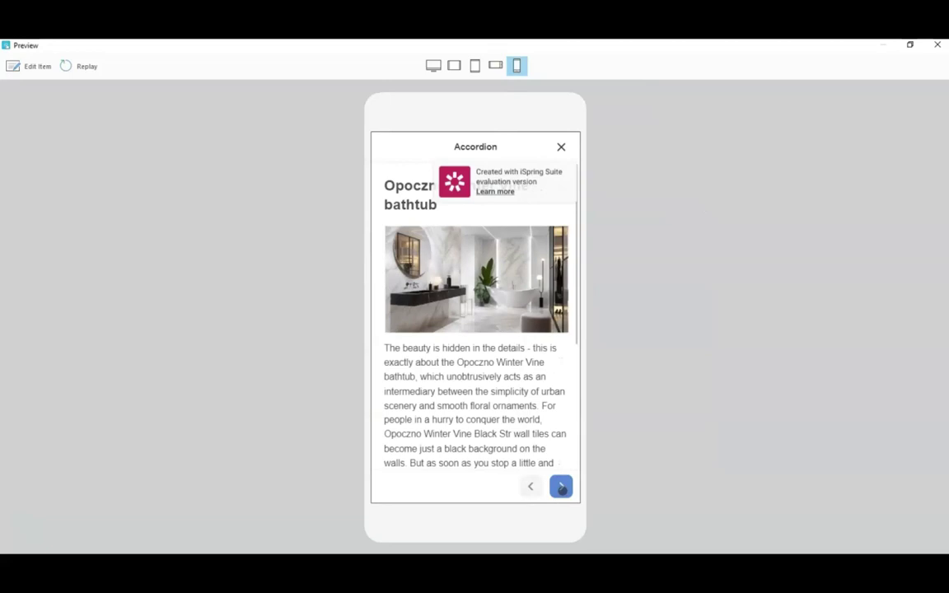
{"action": "left_click", "coordinate": [561, 487]}
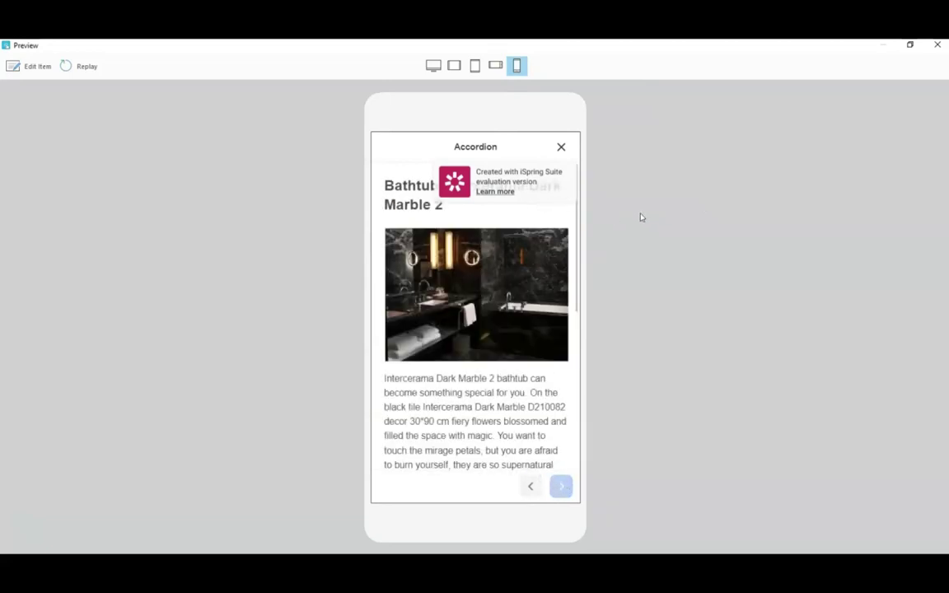
{"action": "left_click", "coordinate": [937, 45]}
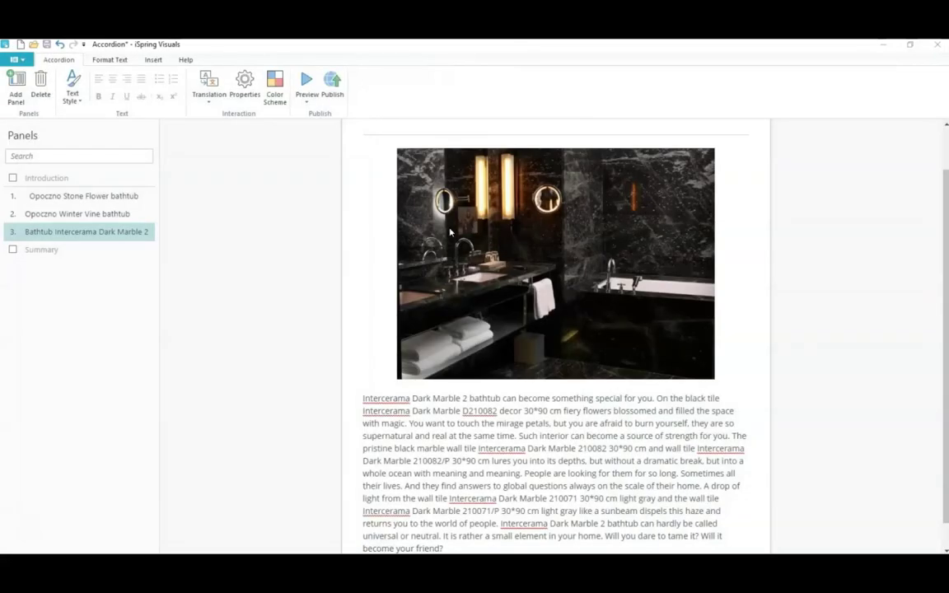
Step: Start publishing the accordion interaction
{"action": "left_click", "coordinate": [334, 87]}
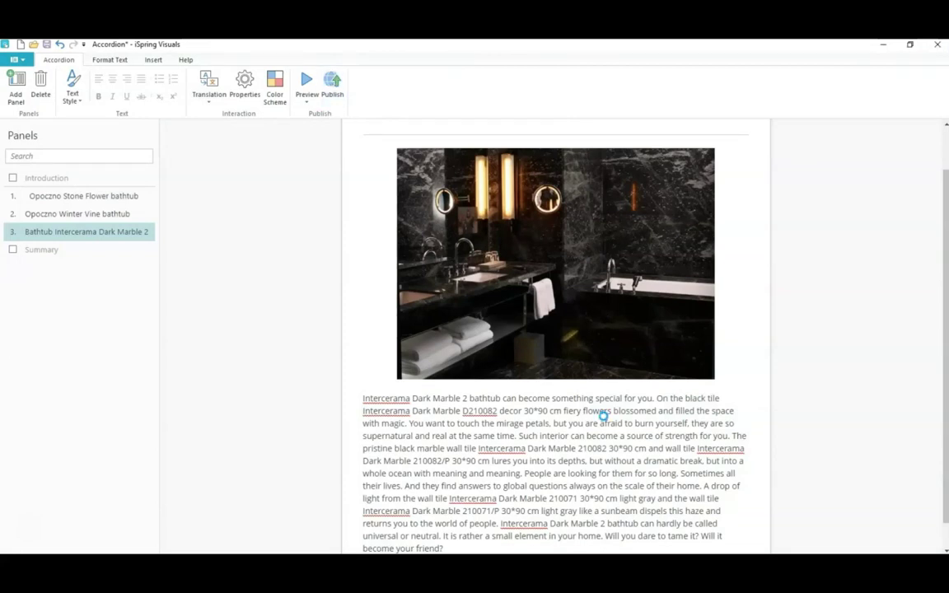